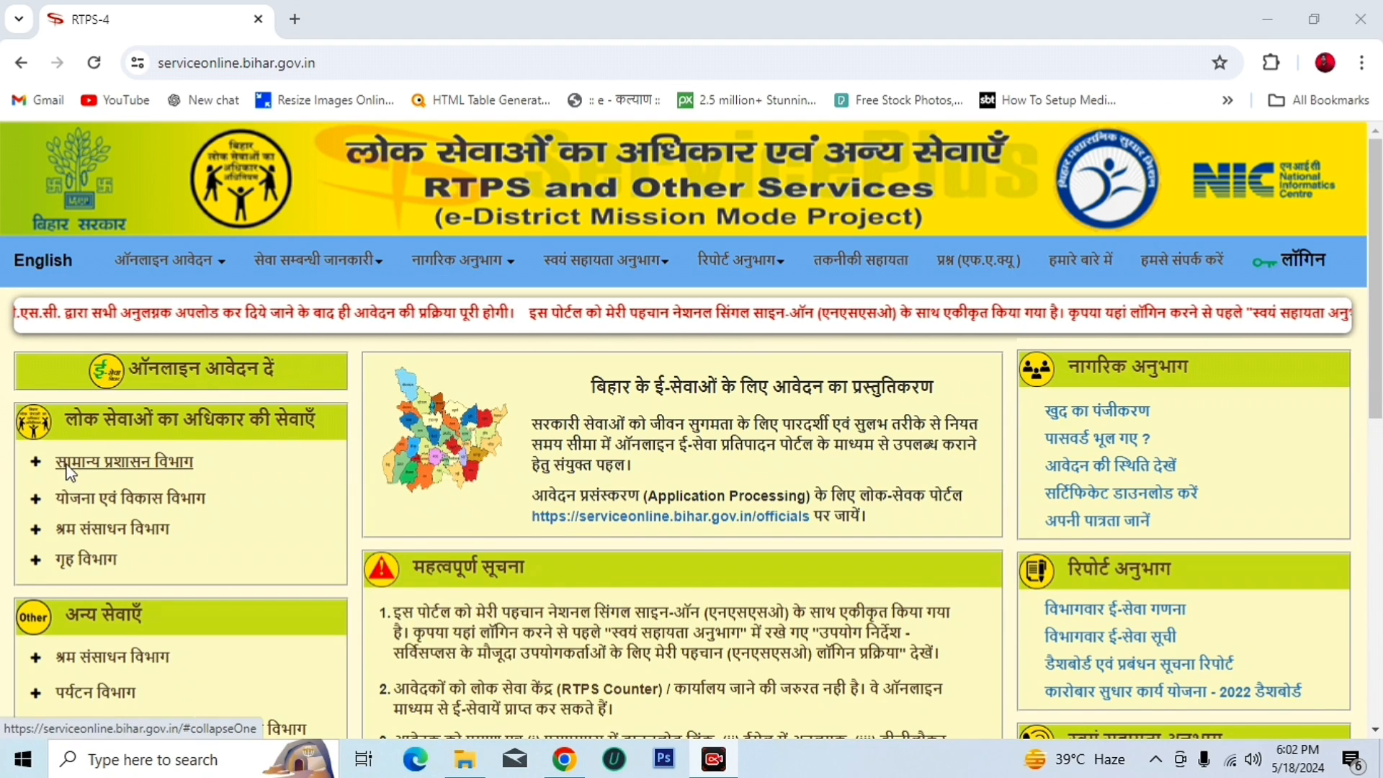
- Open the caste certificate (जाति प्रमाण-पत्र का निर्गमन) application form for अंचल स्तर पर under सामान्य प्रशासन विभाग
click(135, 470)
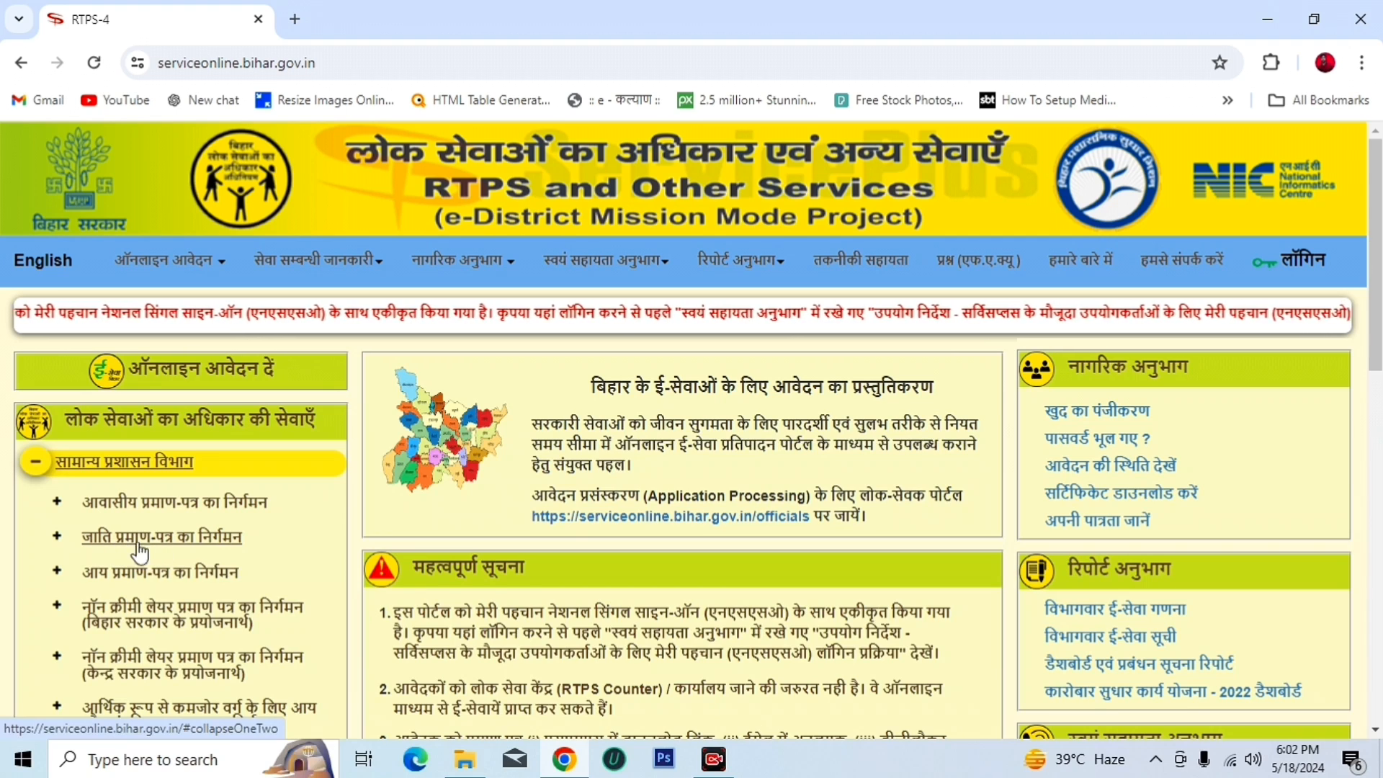
click(207, 548)
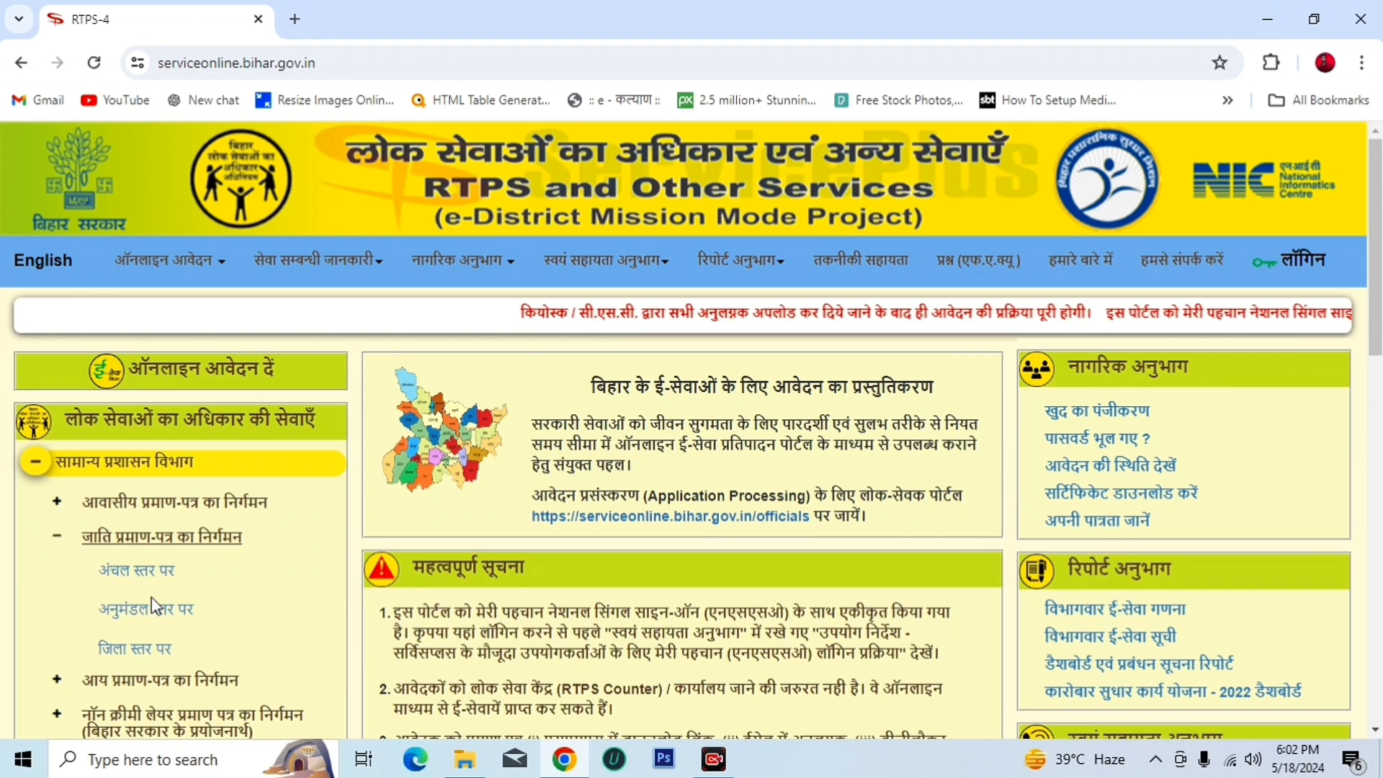
click(138, 571)
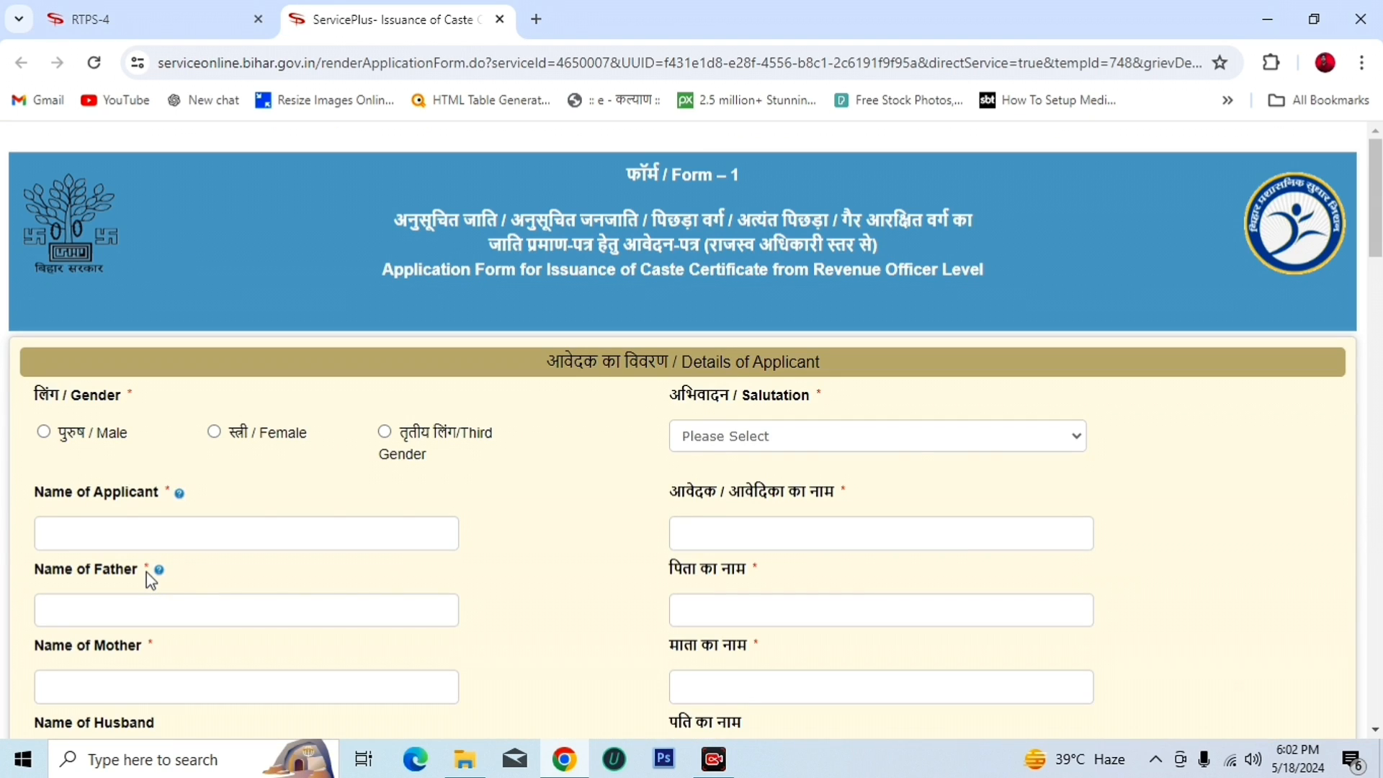
- Fill in the applicant details with gender Female, salutation कोई अभिवादन नहीं, the applicant's and parents' names, mobile number and e-mail
scroll(228, 543, down, 3)
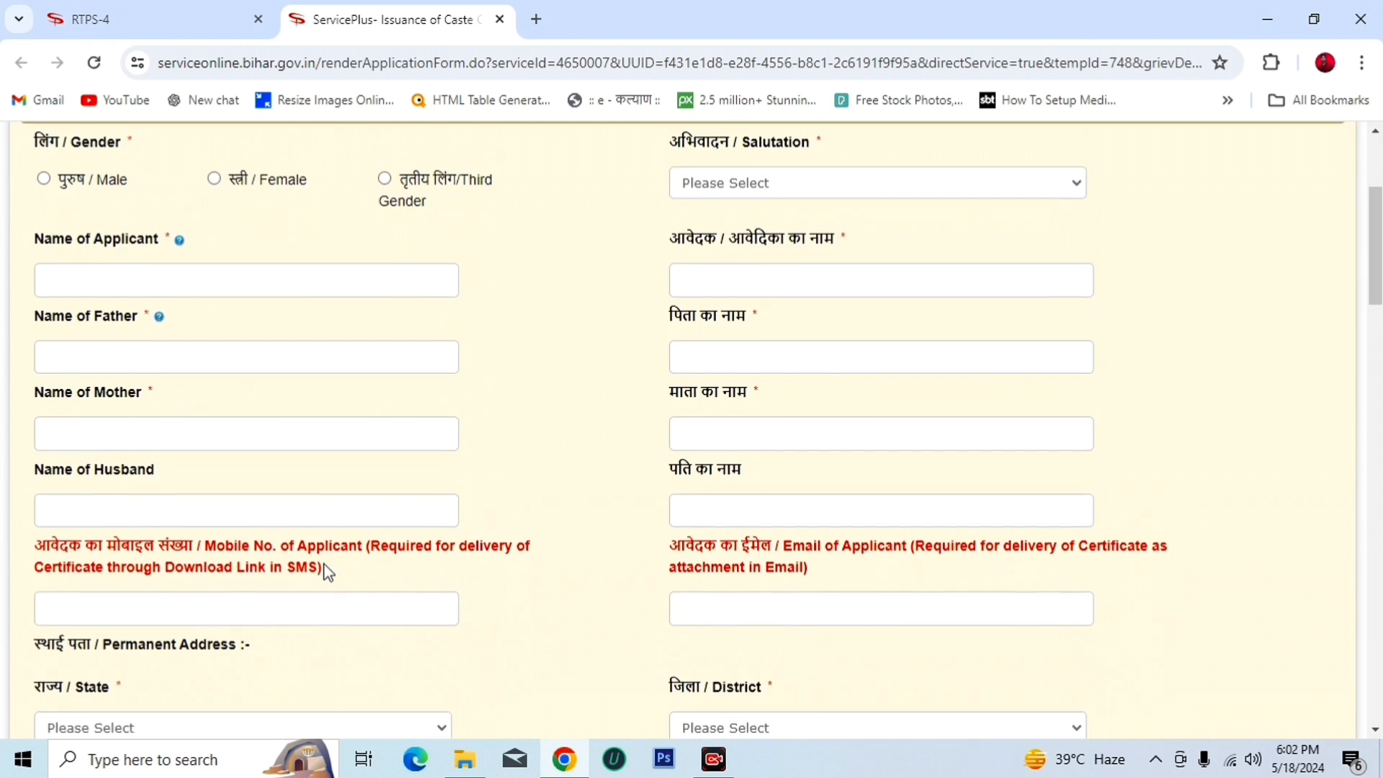
scroll(327, 572, up, 1)
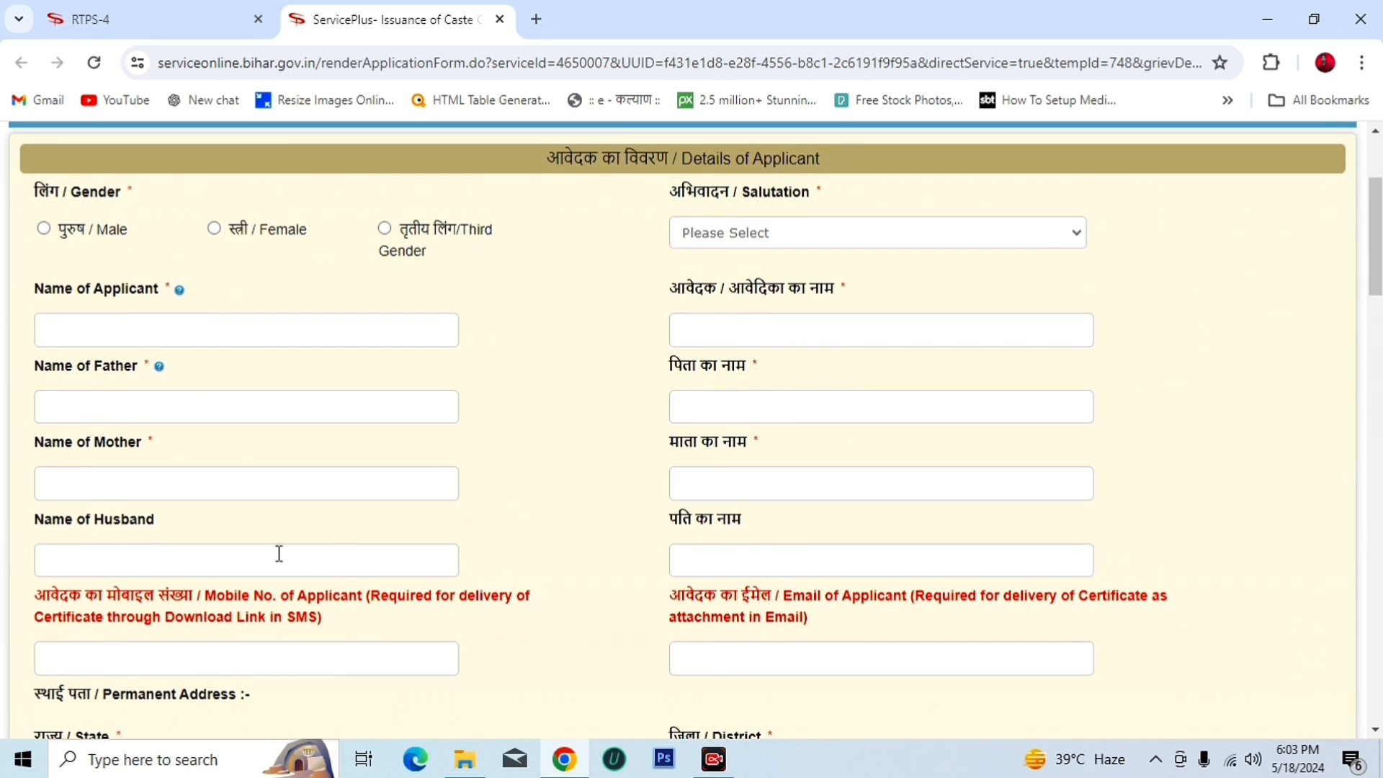
scroll(278, 555, up, 3)
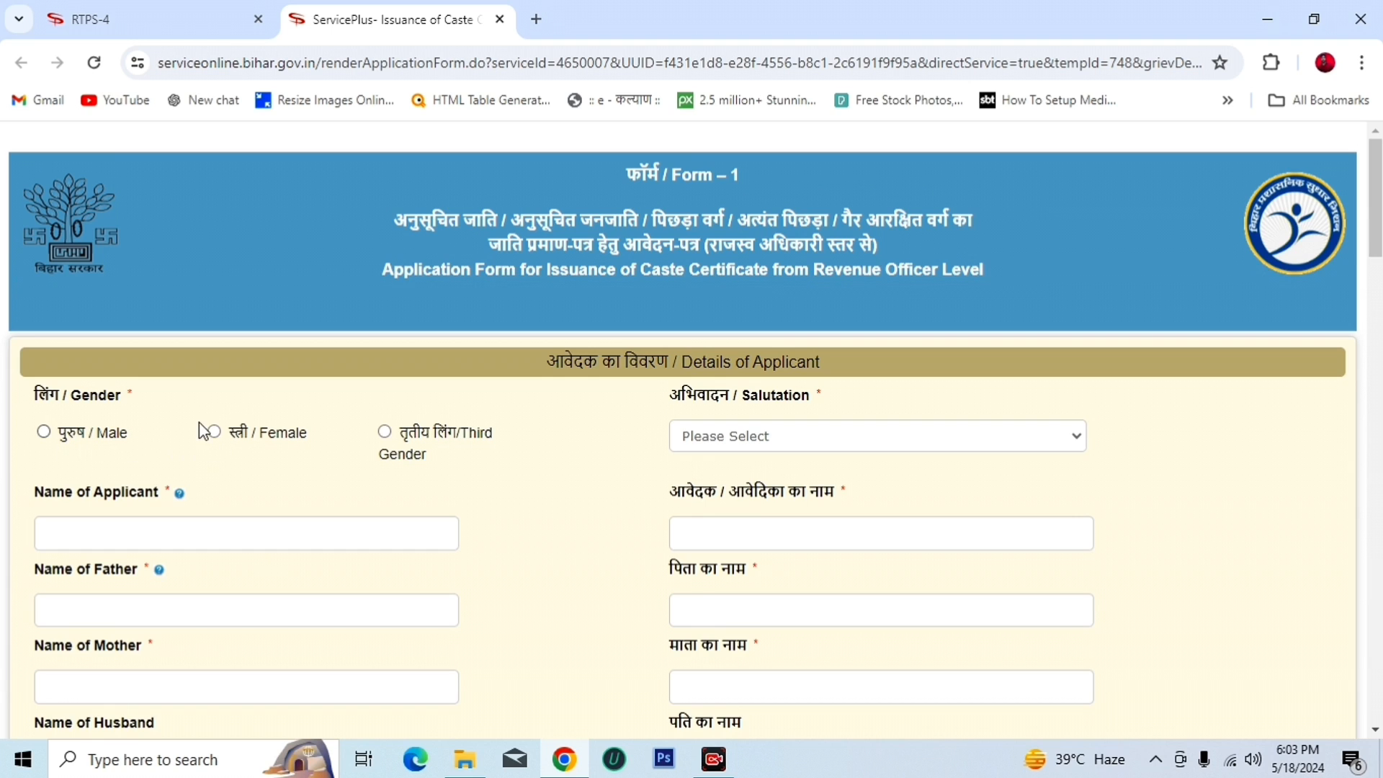
click(213, 432)
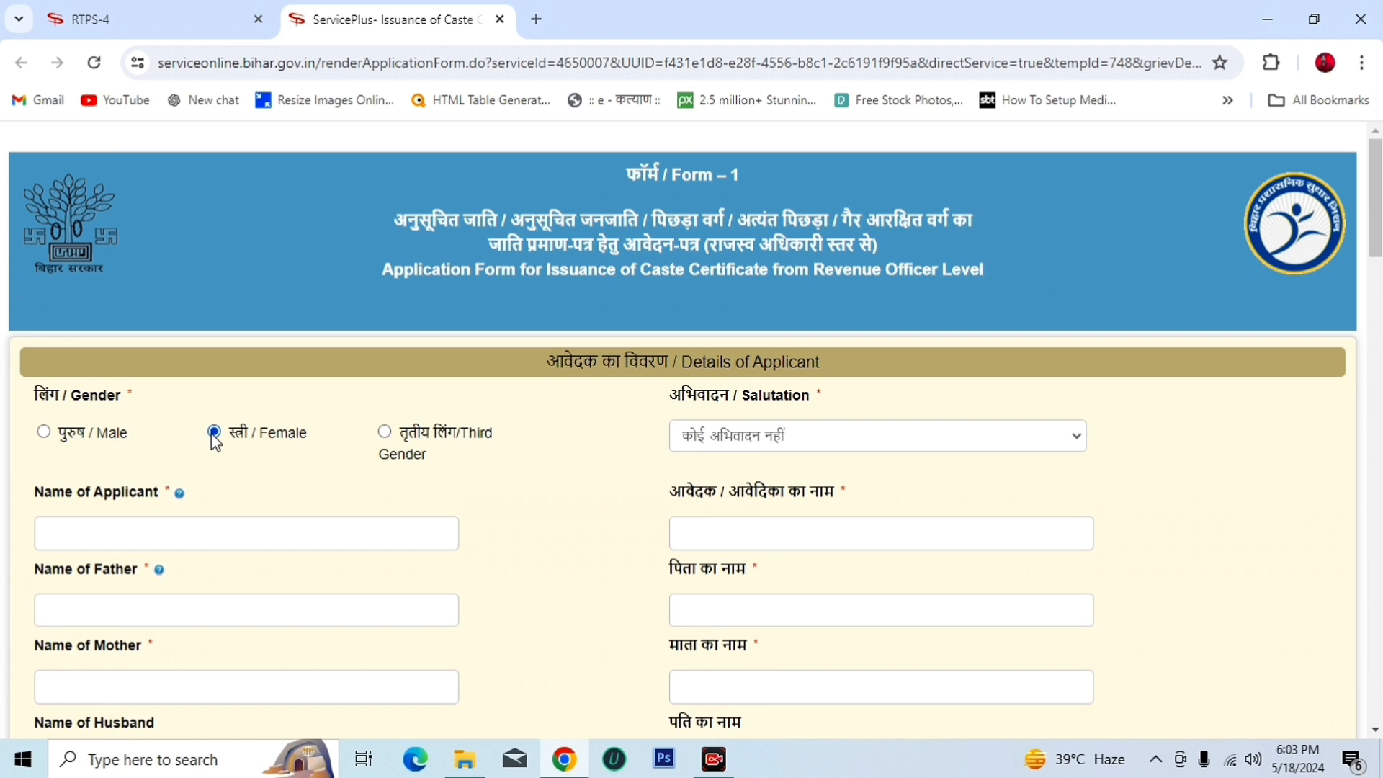
click(795, 437)
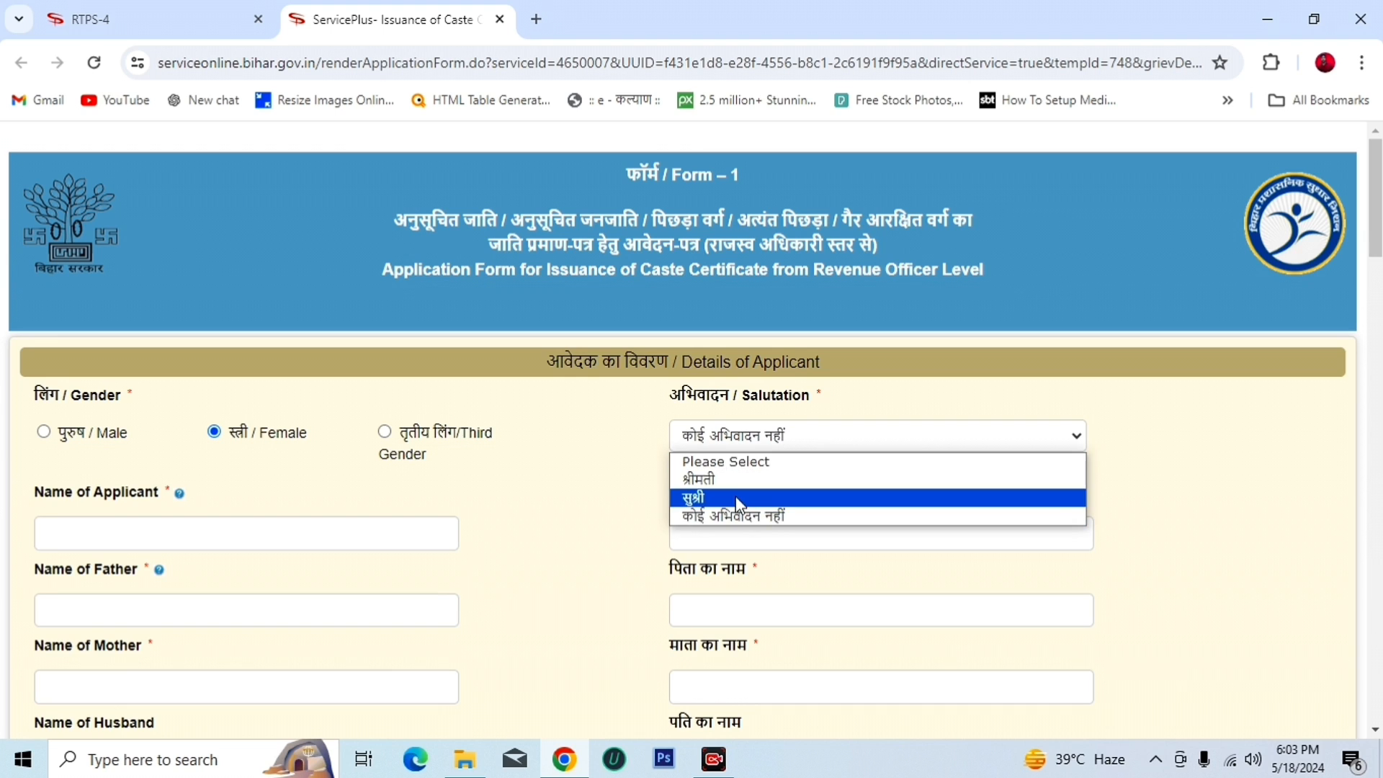
click(749, 513)
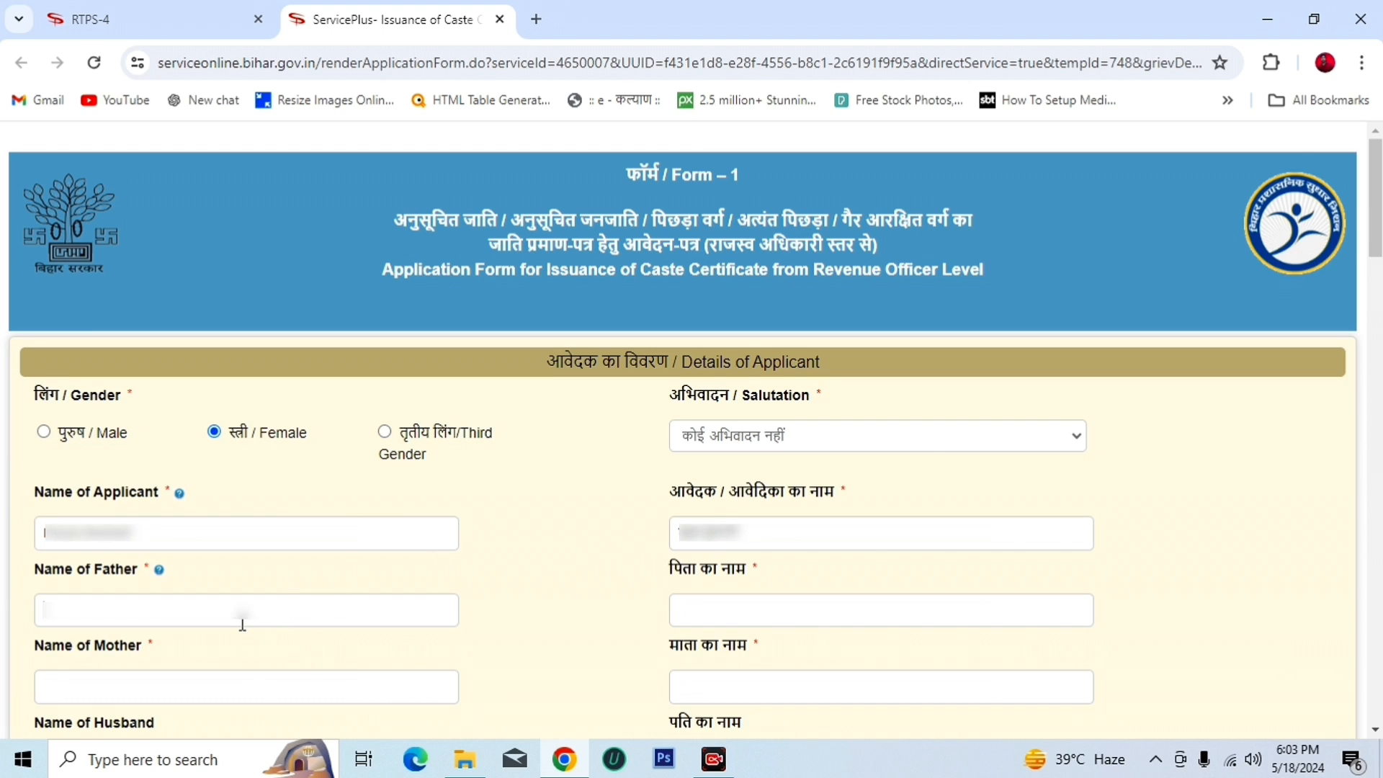
text([blurred])
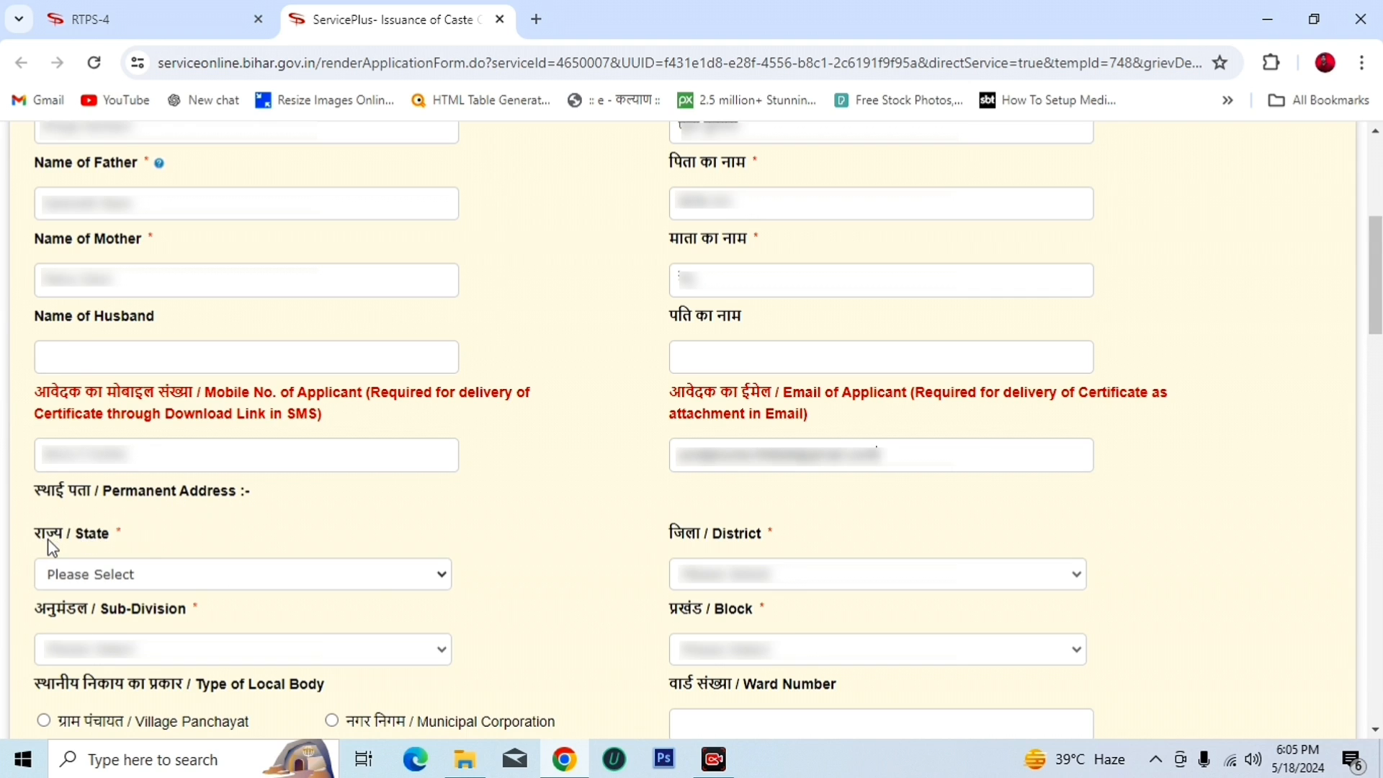
- Set the permanent address state to BIHAR and select the applicant's district
click(115, 582)
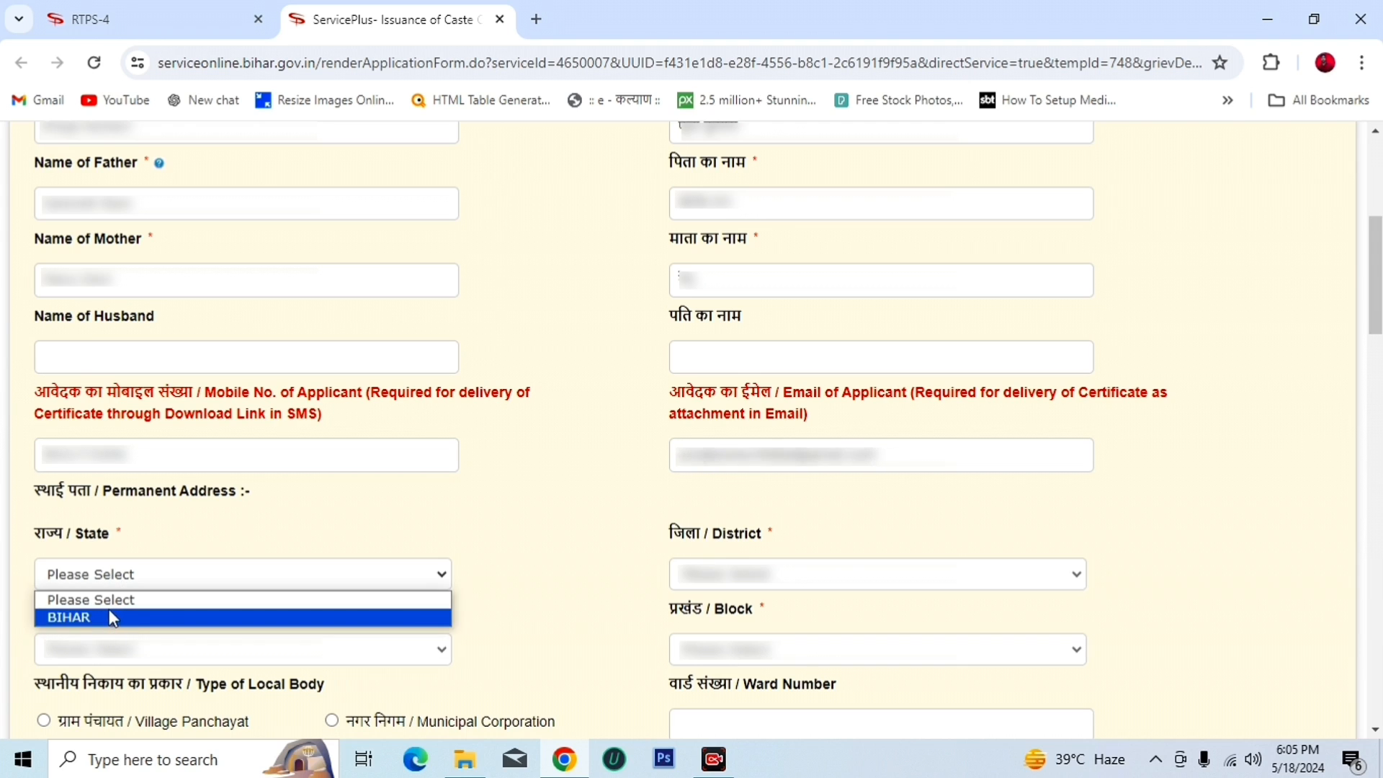
click(107, 573)
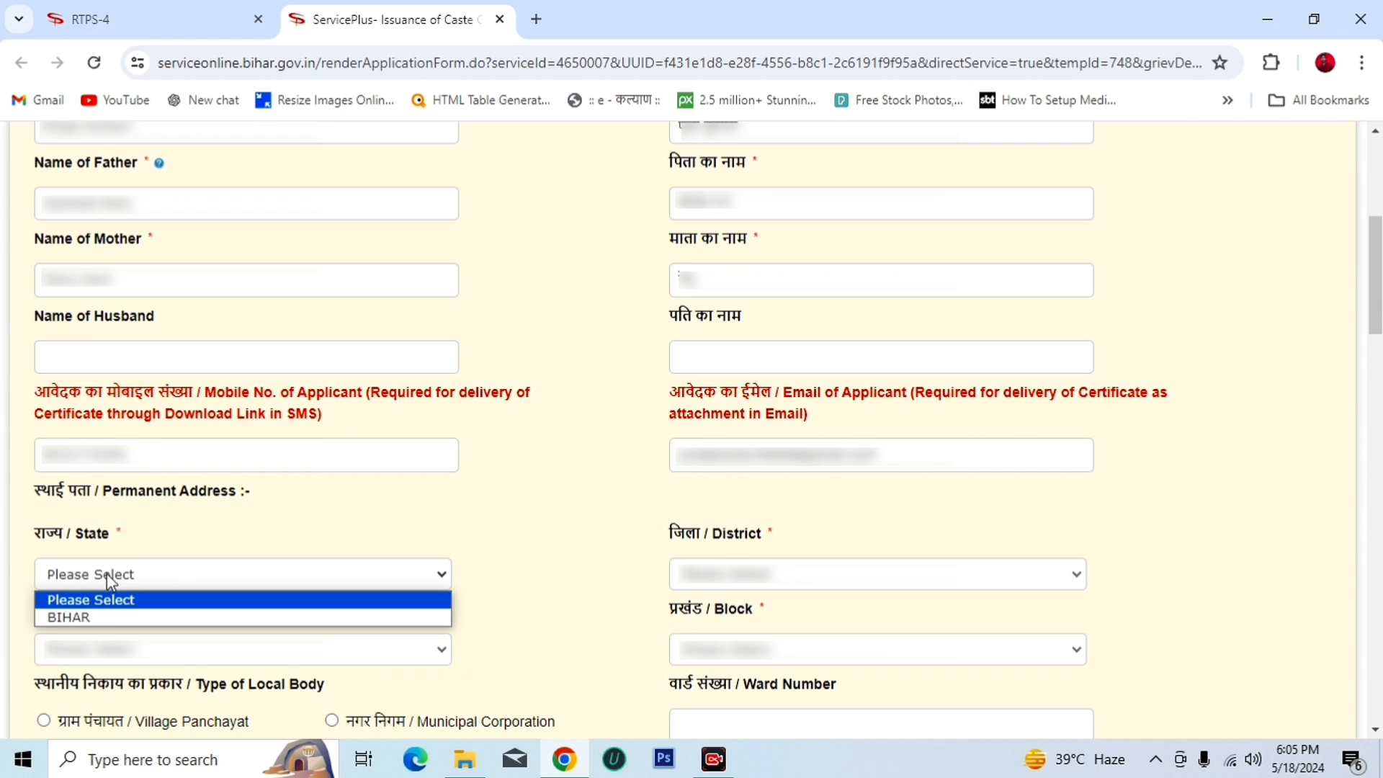
click(110, 618)
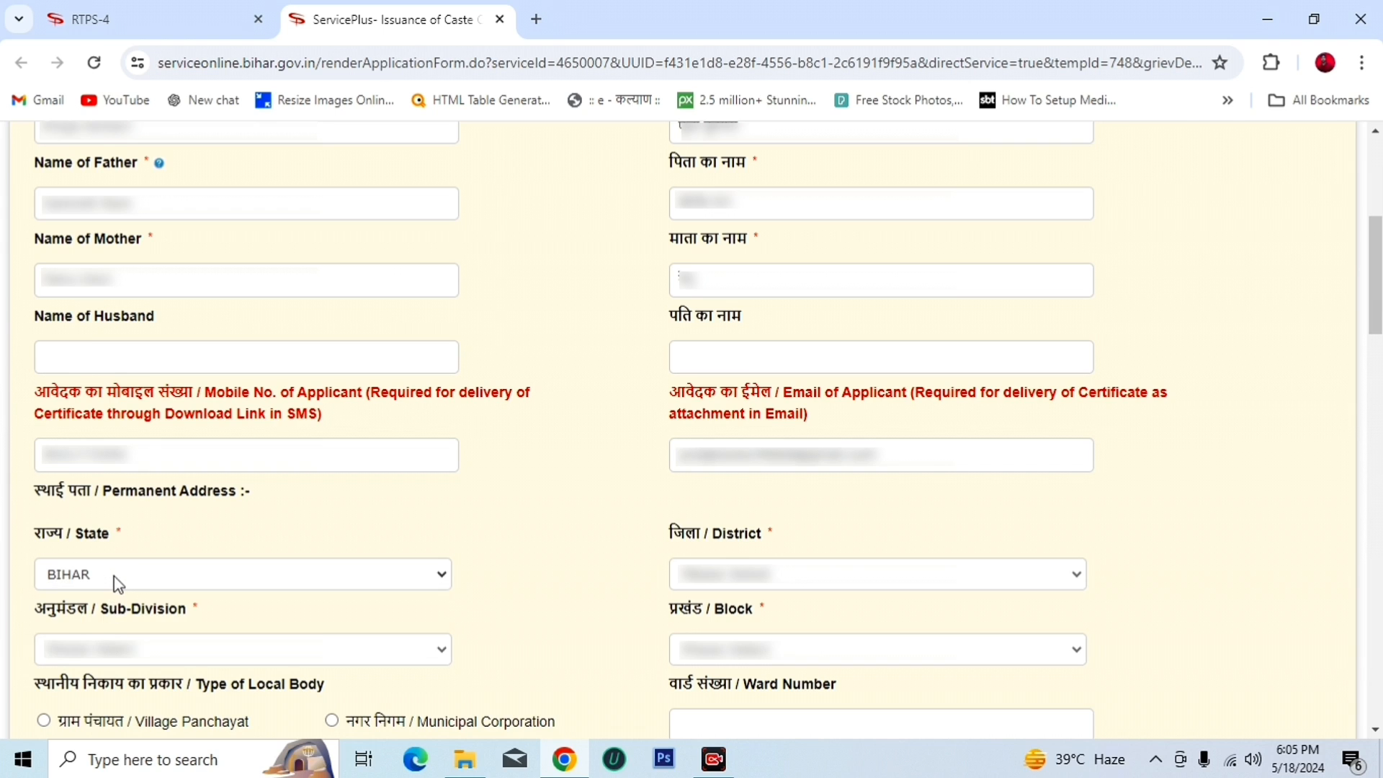
click(777, 584)
scroll(735, 458, down, 5)
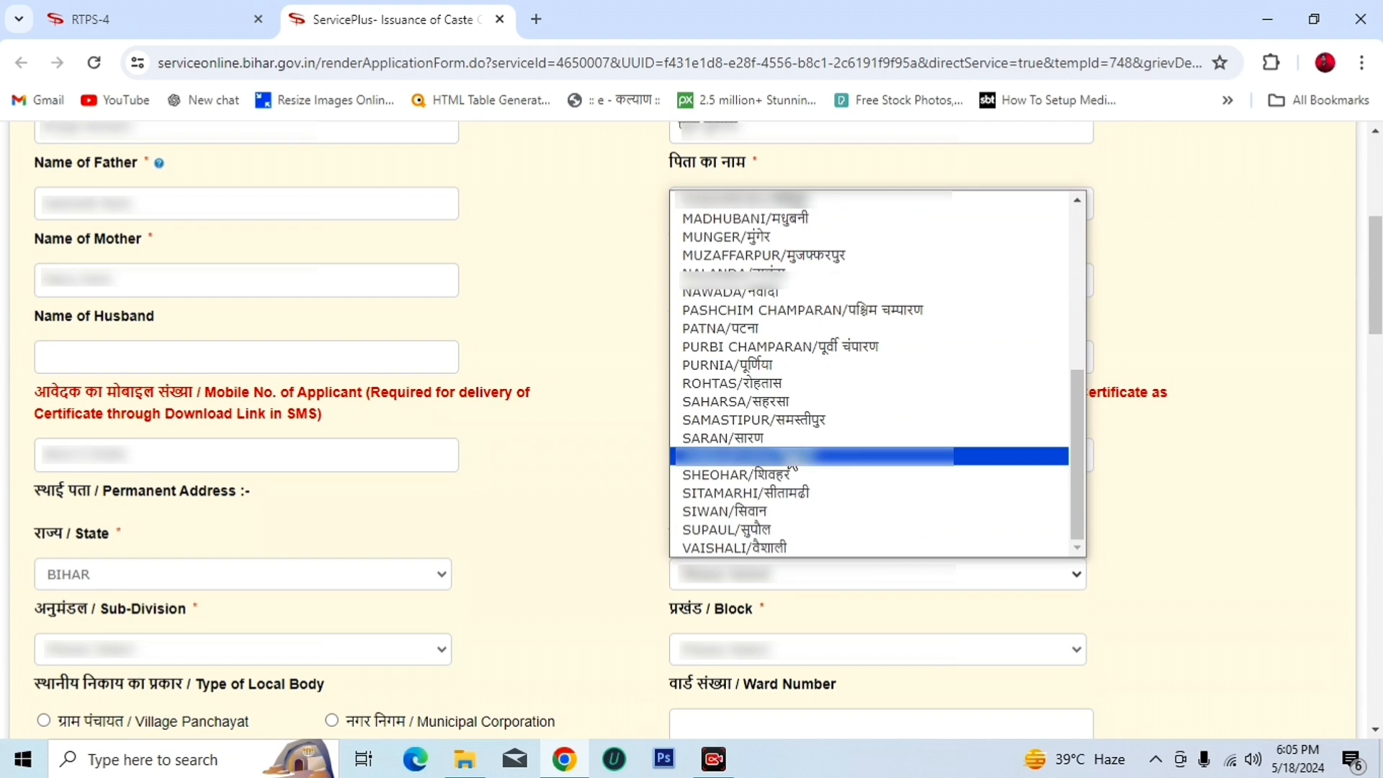
click(734, 331)
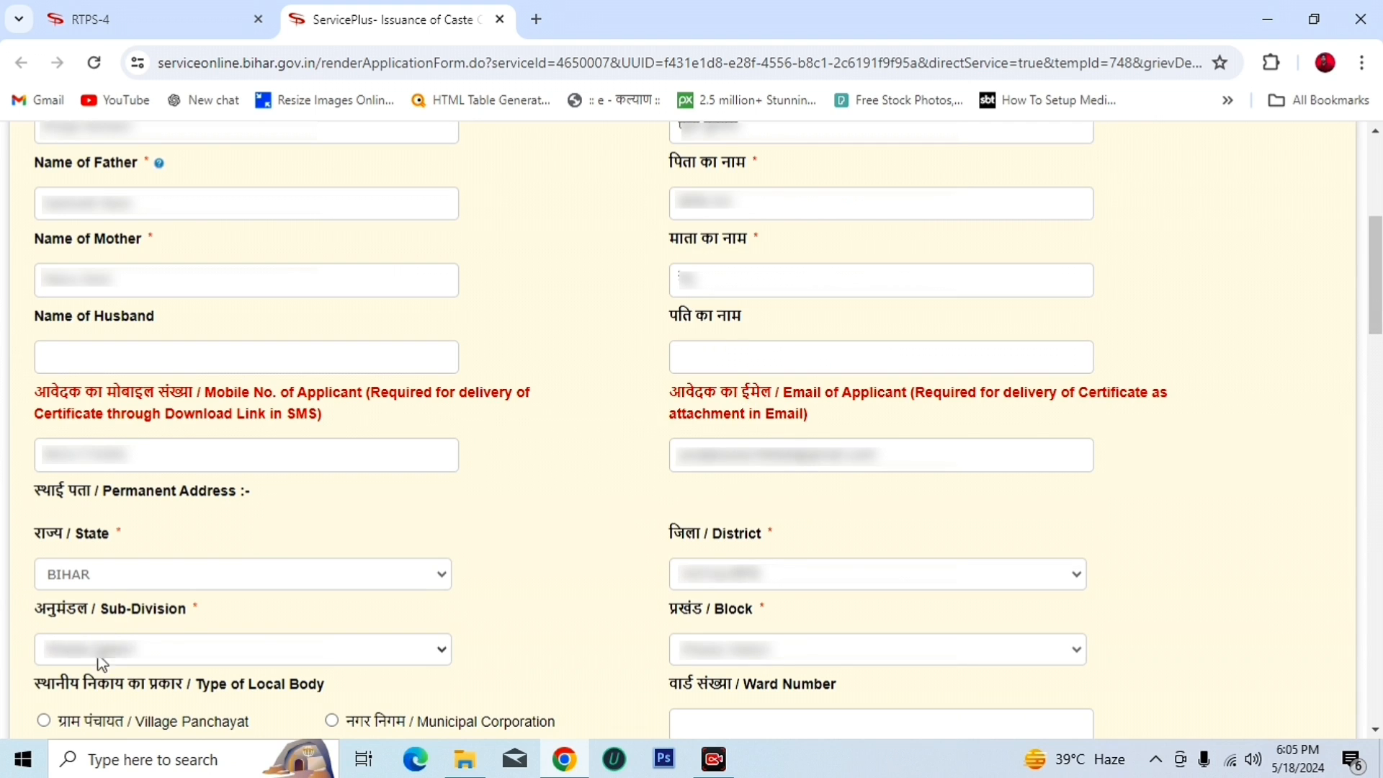
- Select the applicant's sub-division and block for the permanent address
click(171, 661)
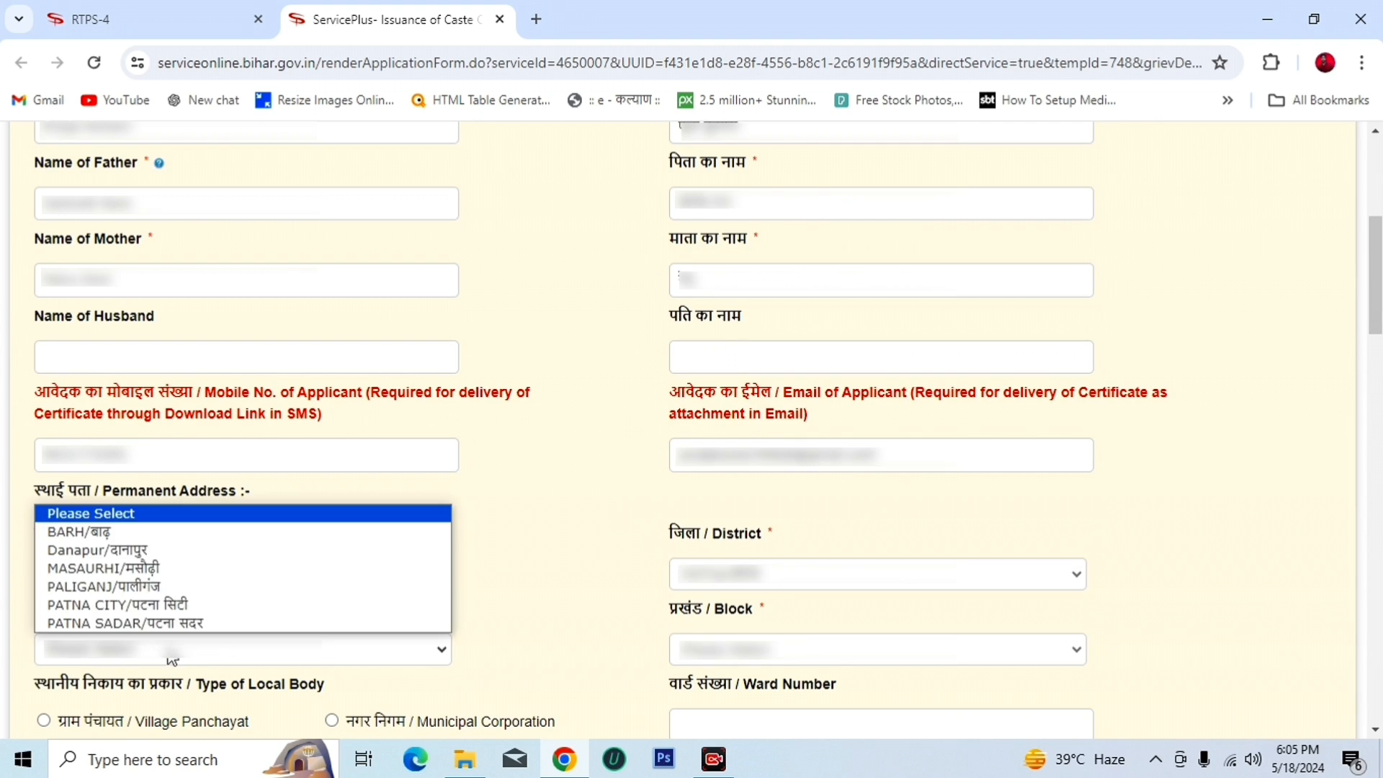
click(153, 625)
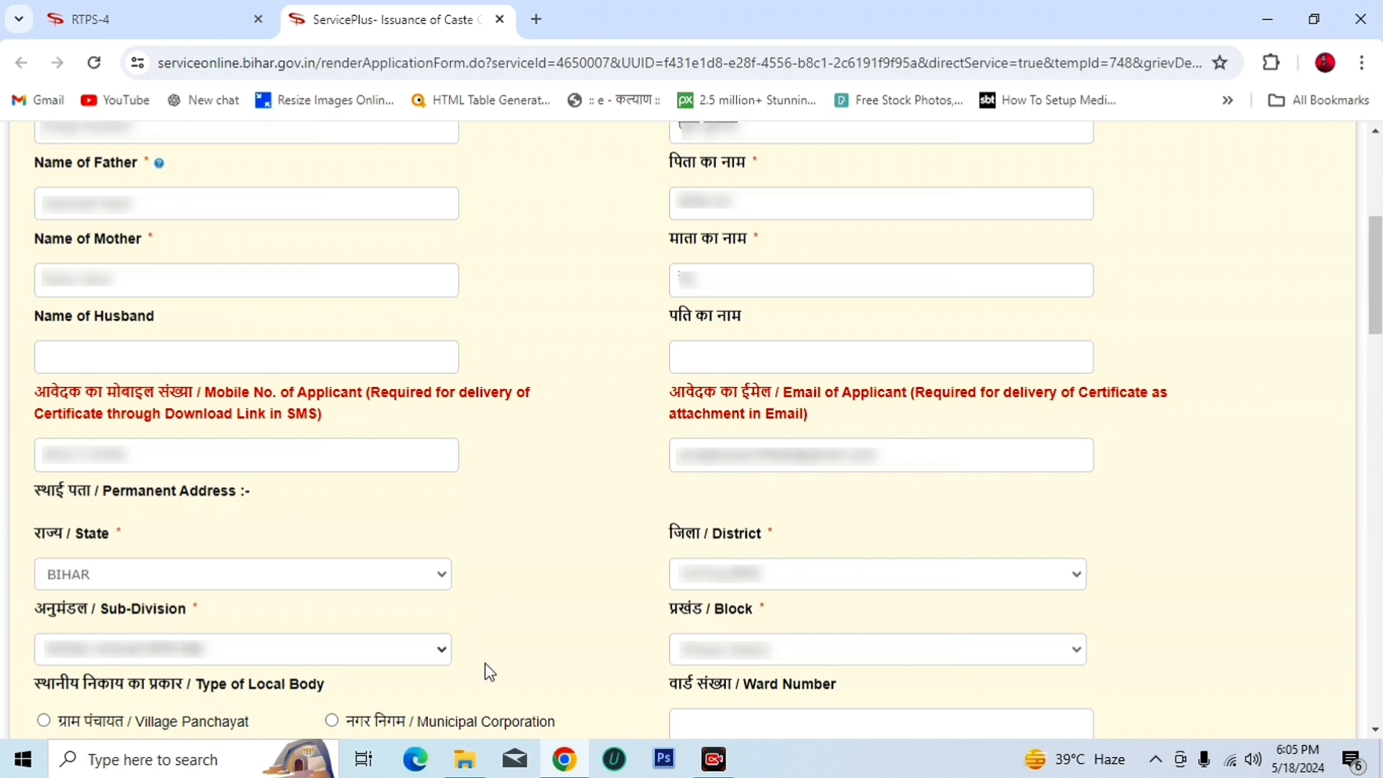
click(751, 661)
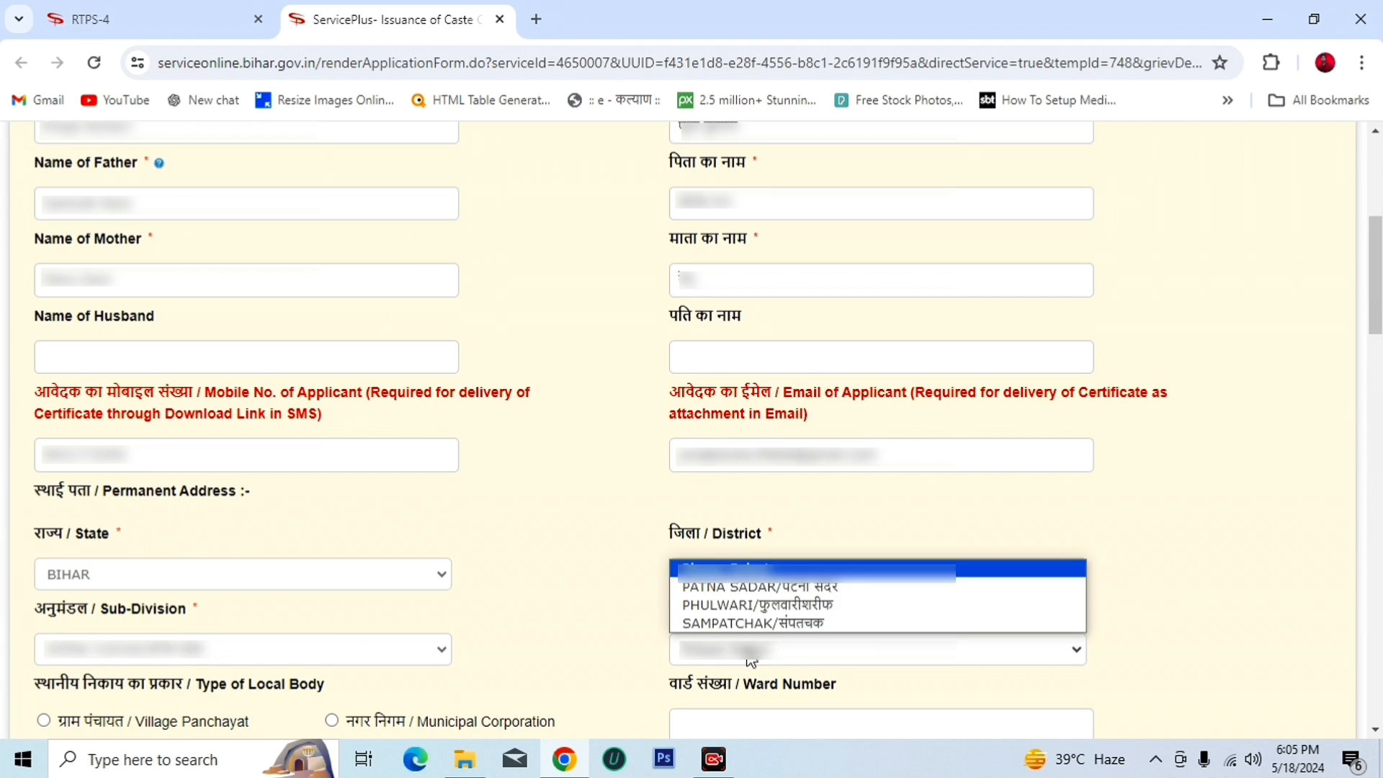
click(762, 602)
- Enter the ward number, village or town, and post office of the applicant's permanent address
scroll(762, 602, down, 7)
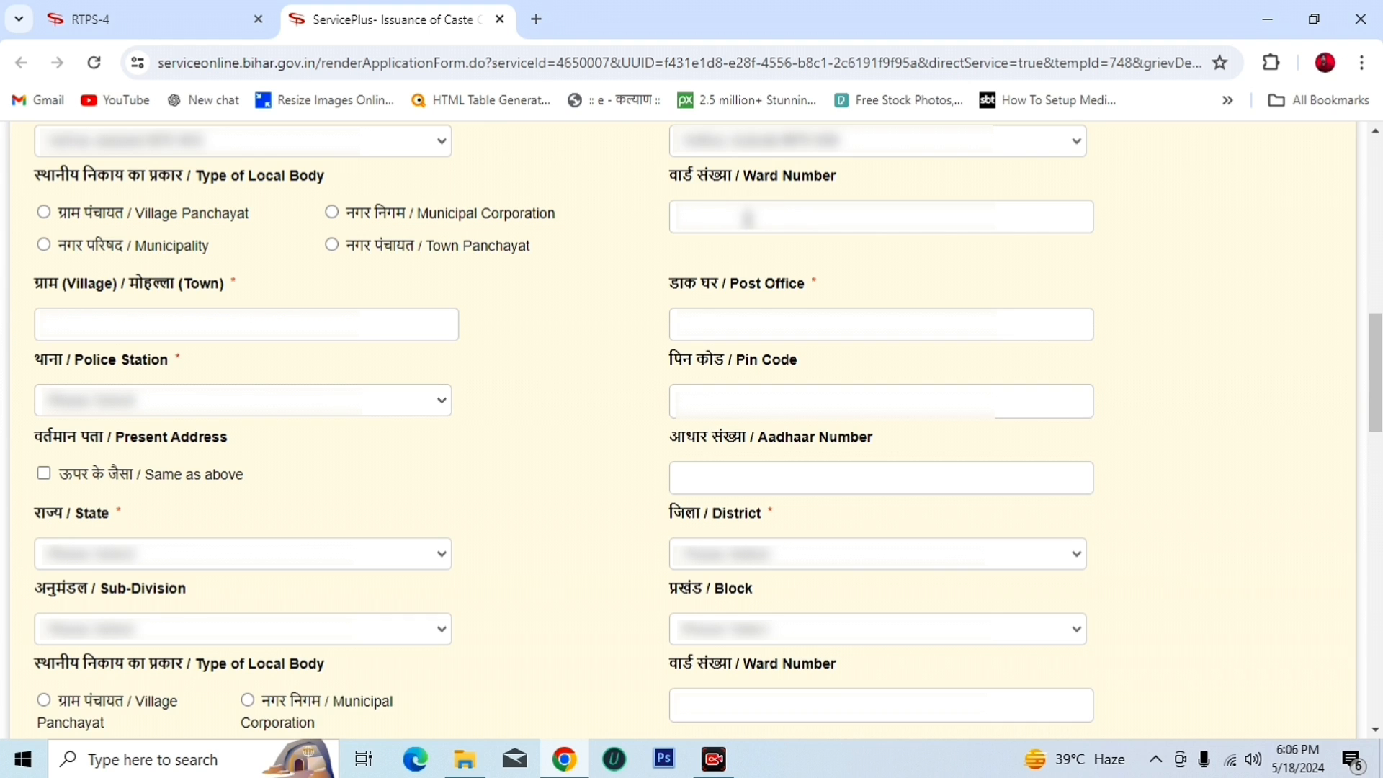
click(748, 219)
text(00)
click(153, 324)
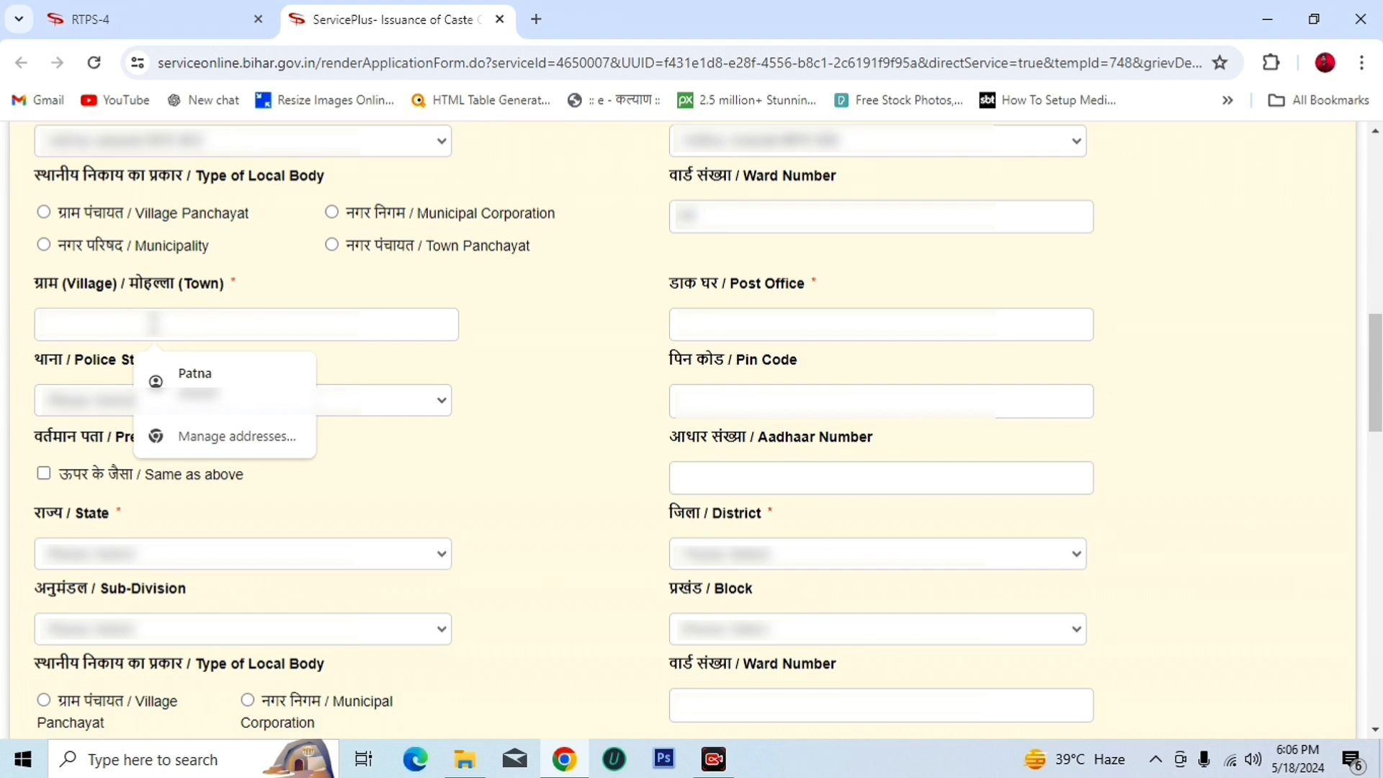
key(ctrl+v)
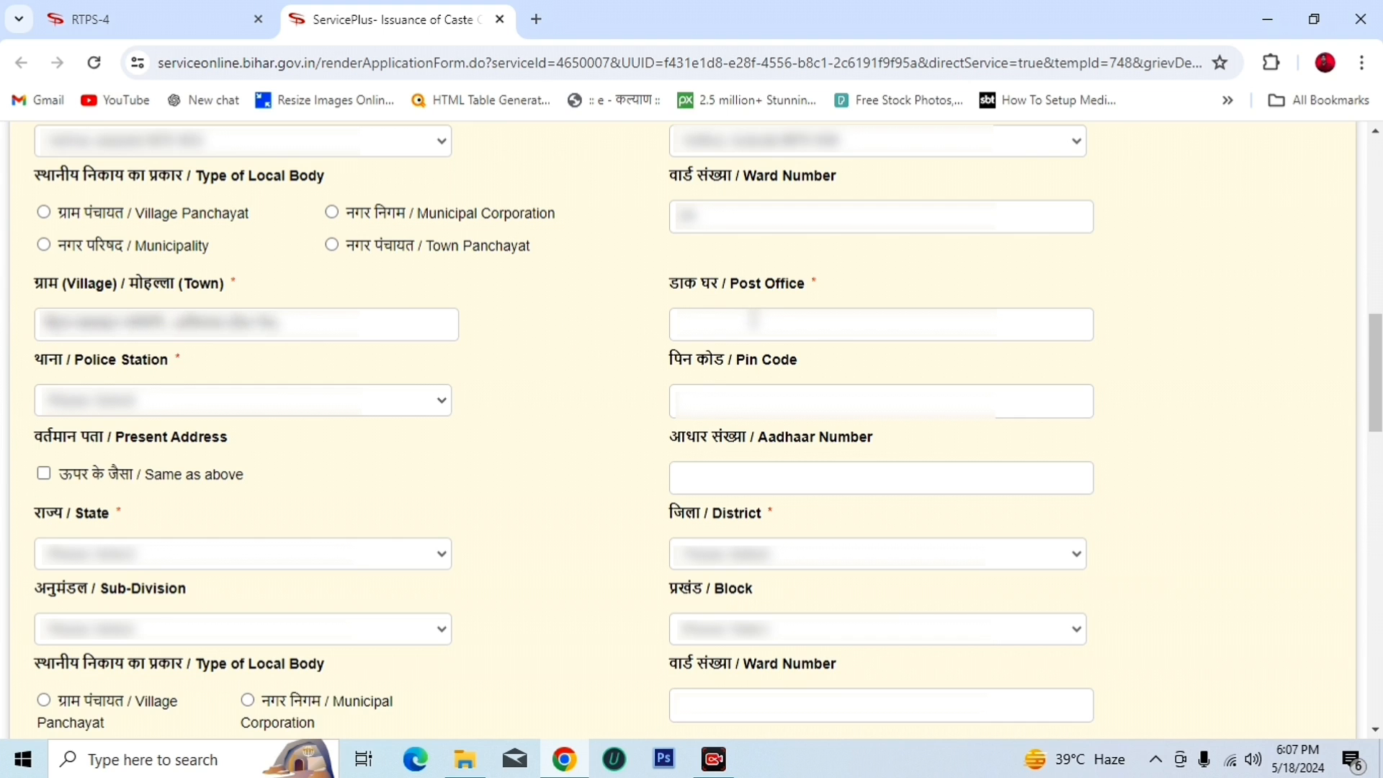
click(754, 320)
key(ctrl+v)
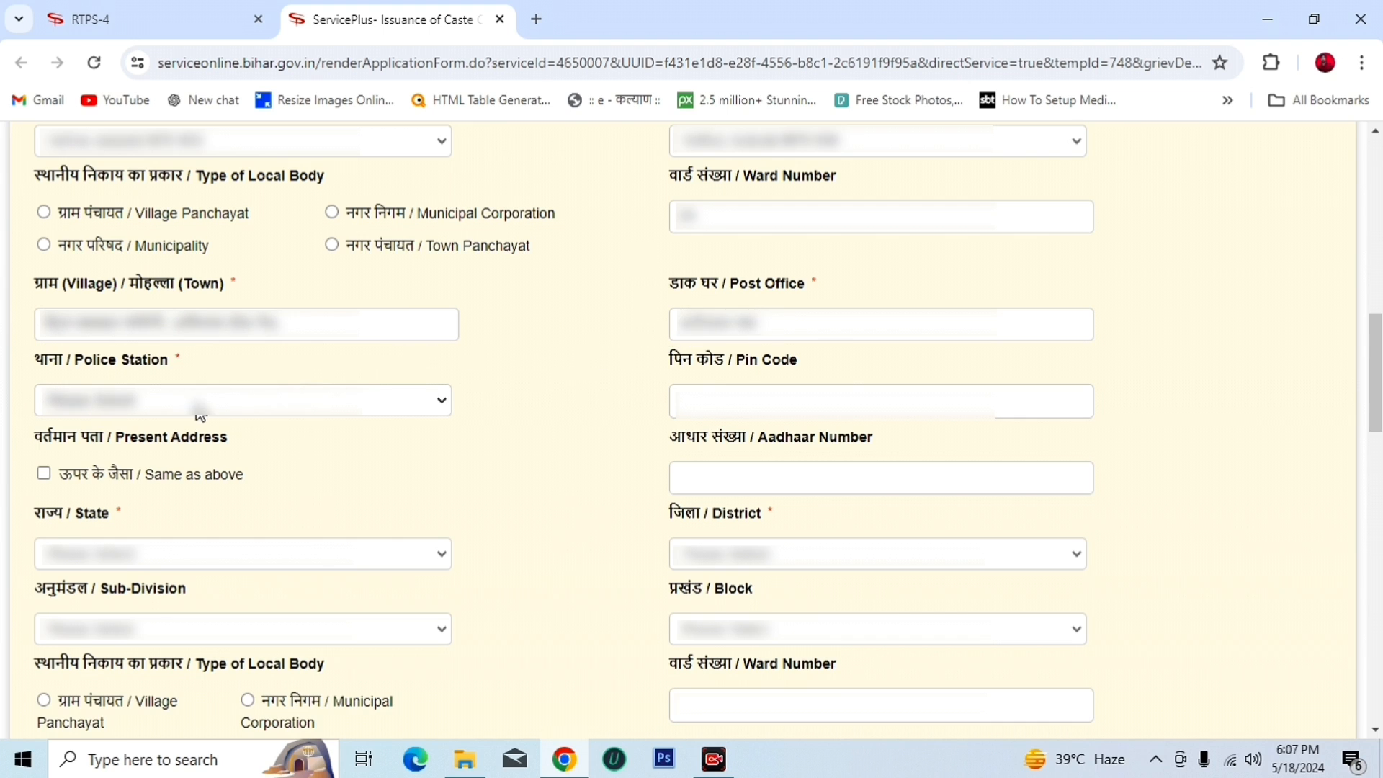
- Select the applicant's police station and enter the postal pin code for the permanent address
click(324, 406)
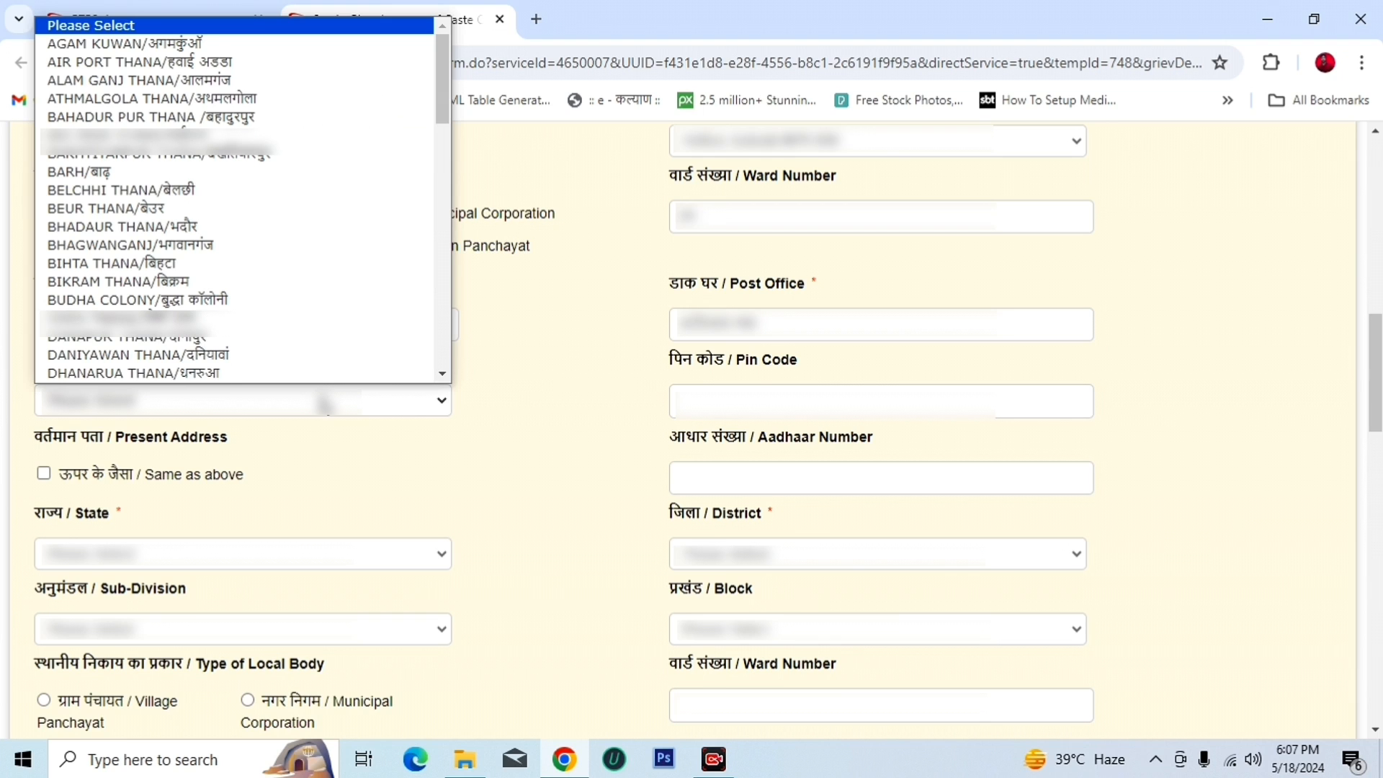
scroll(187, 230, down, 8)
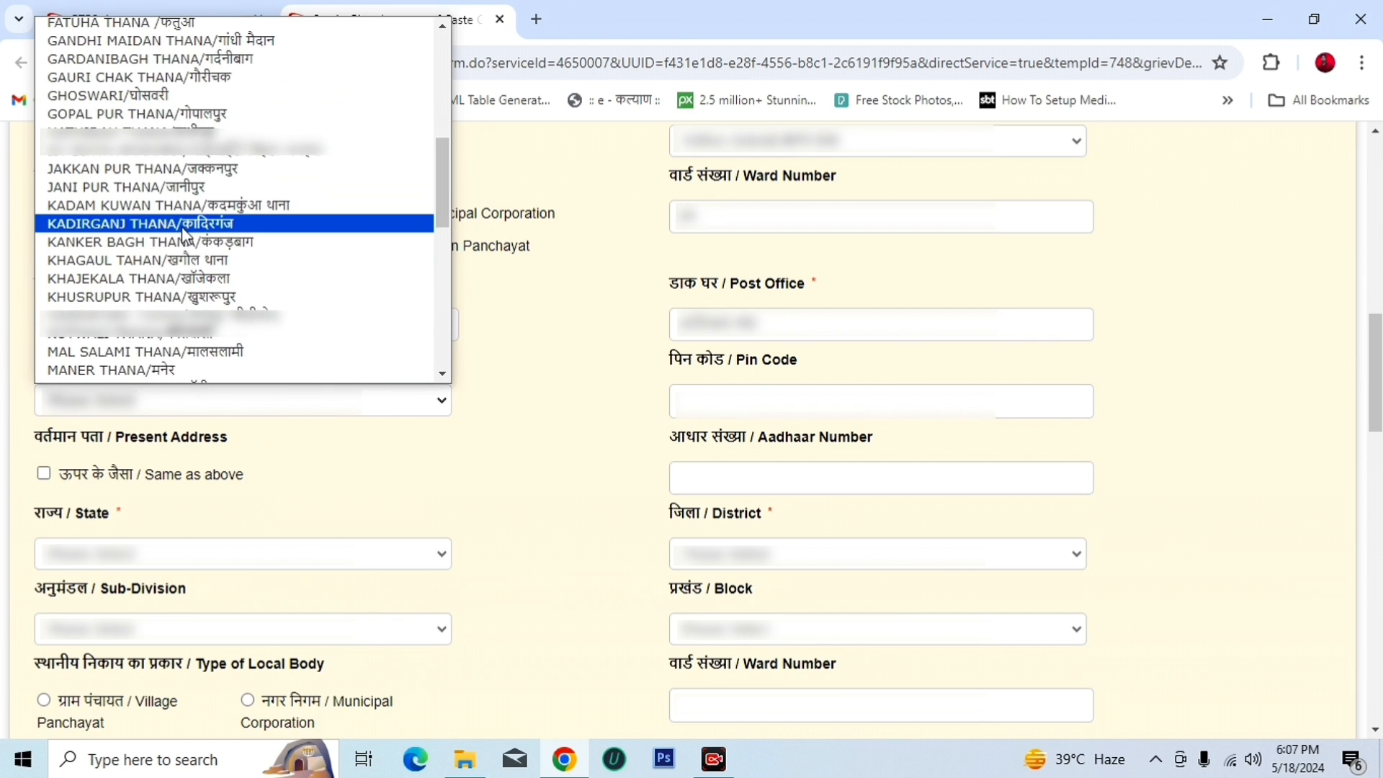
scroll(183, 234, down, 5)
click(162, 298)
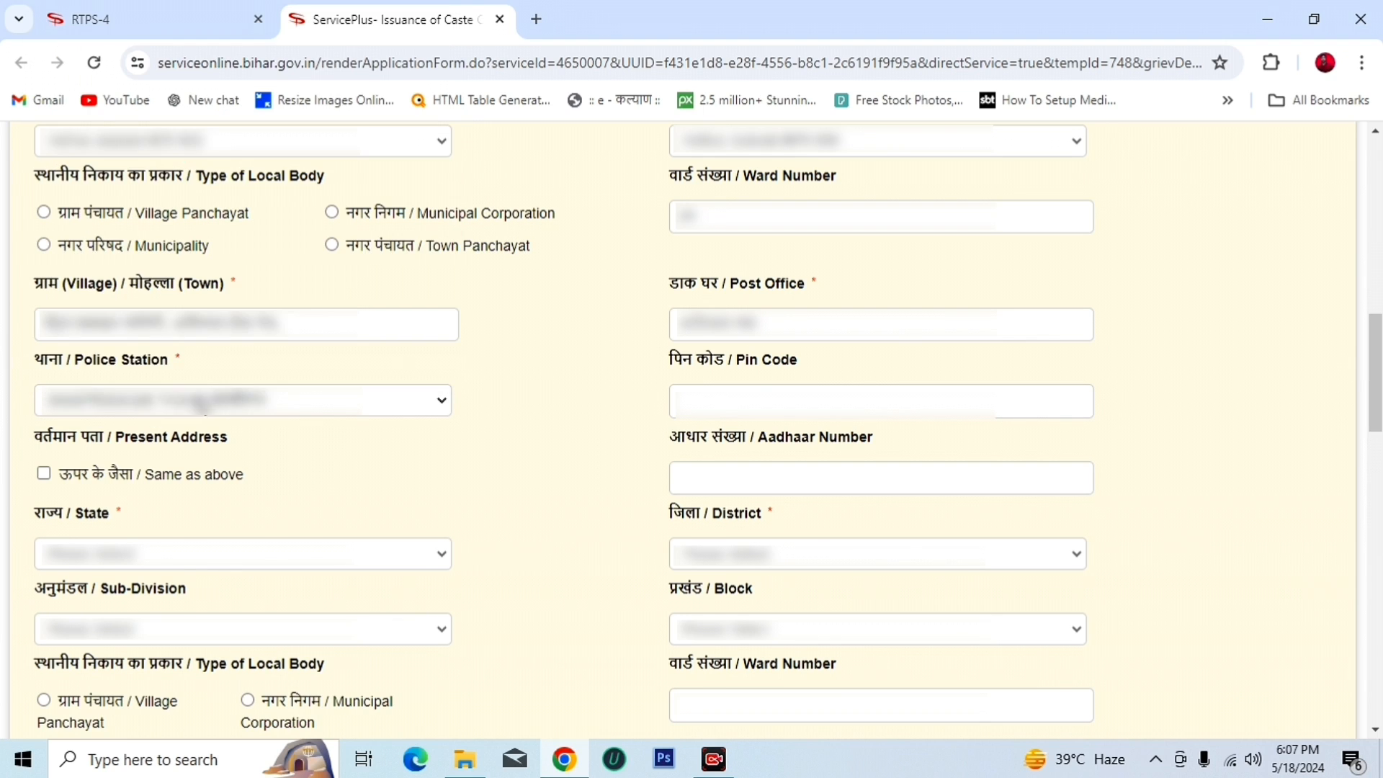
click(742, 400)
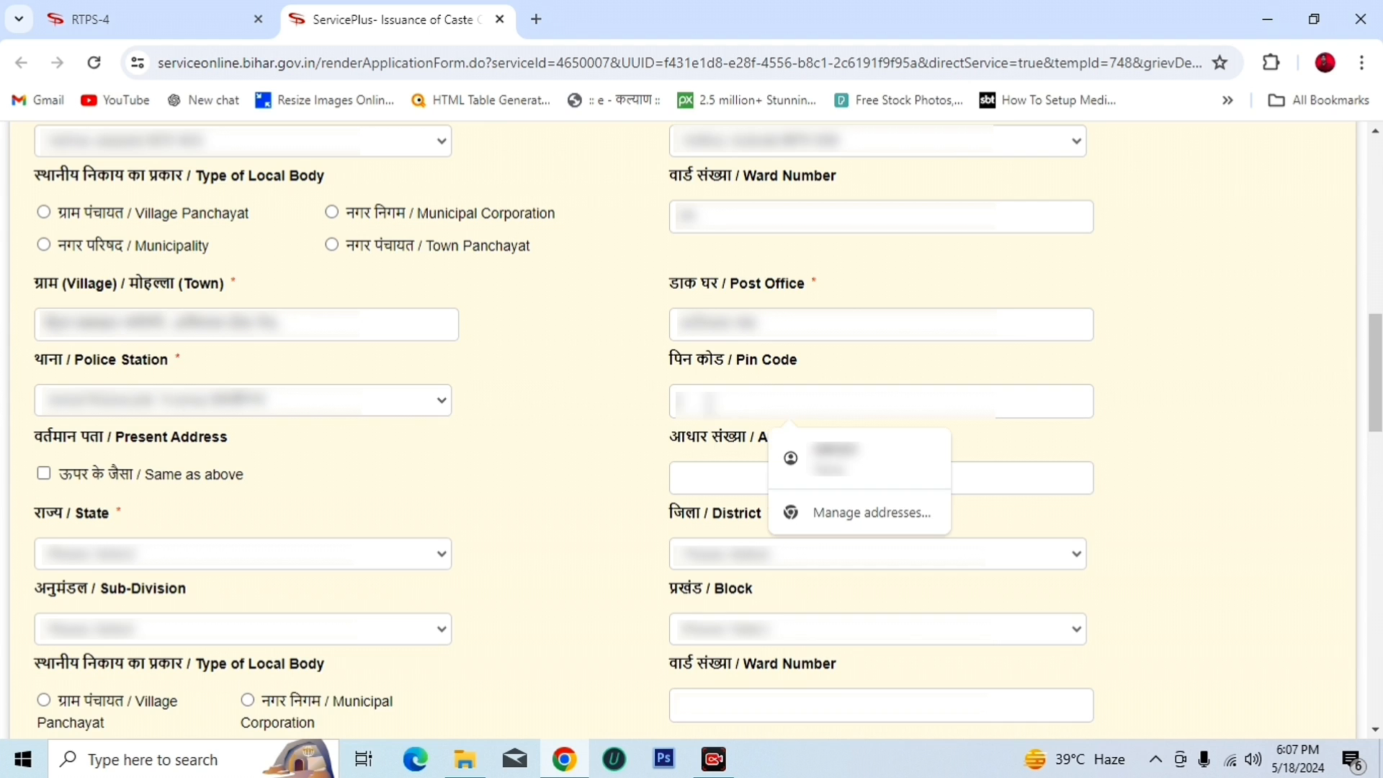
text(******)
key(Tab)
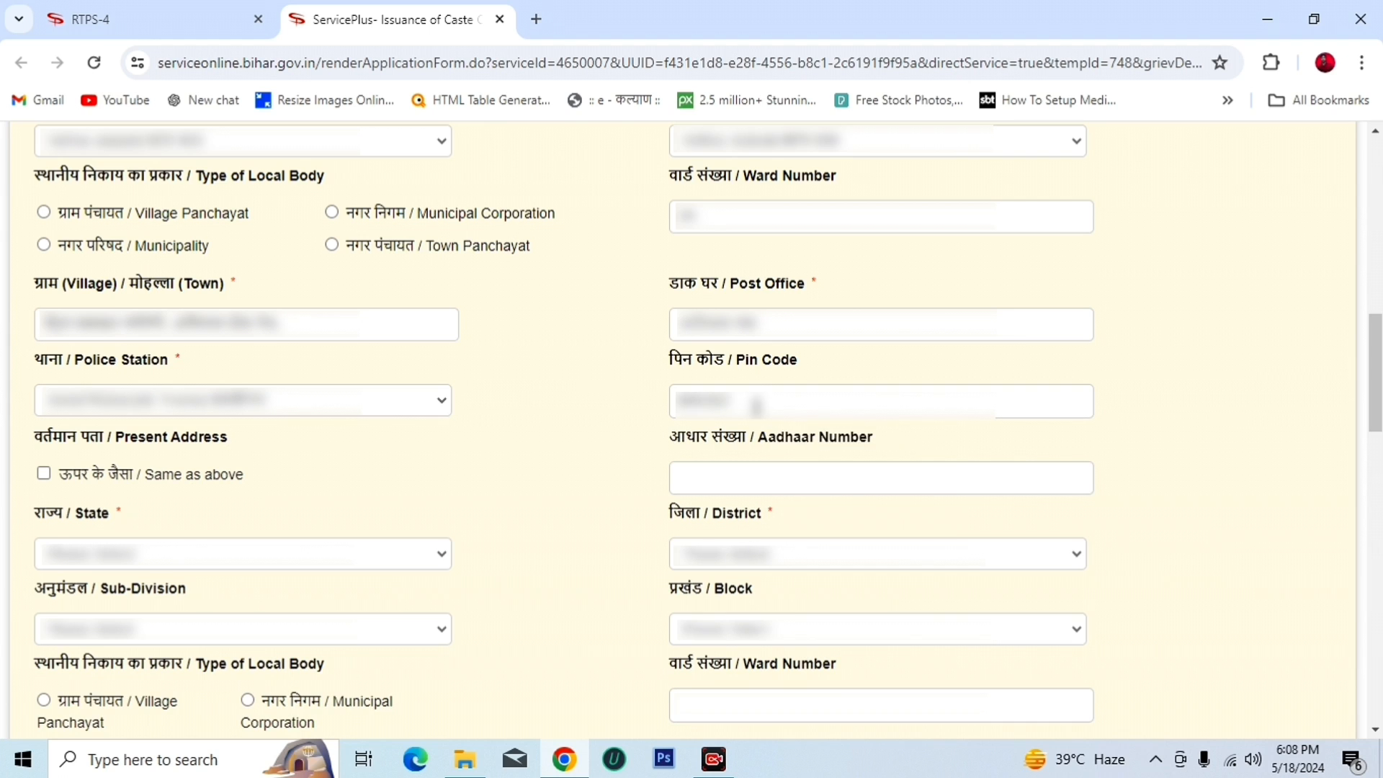
click(755, 405)
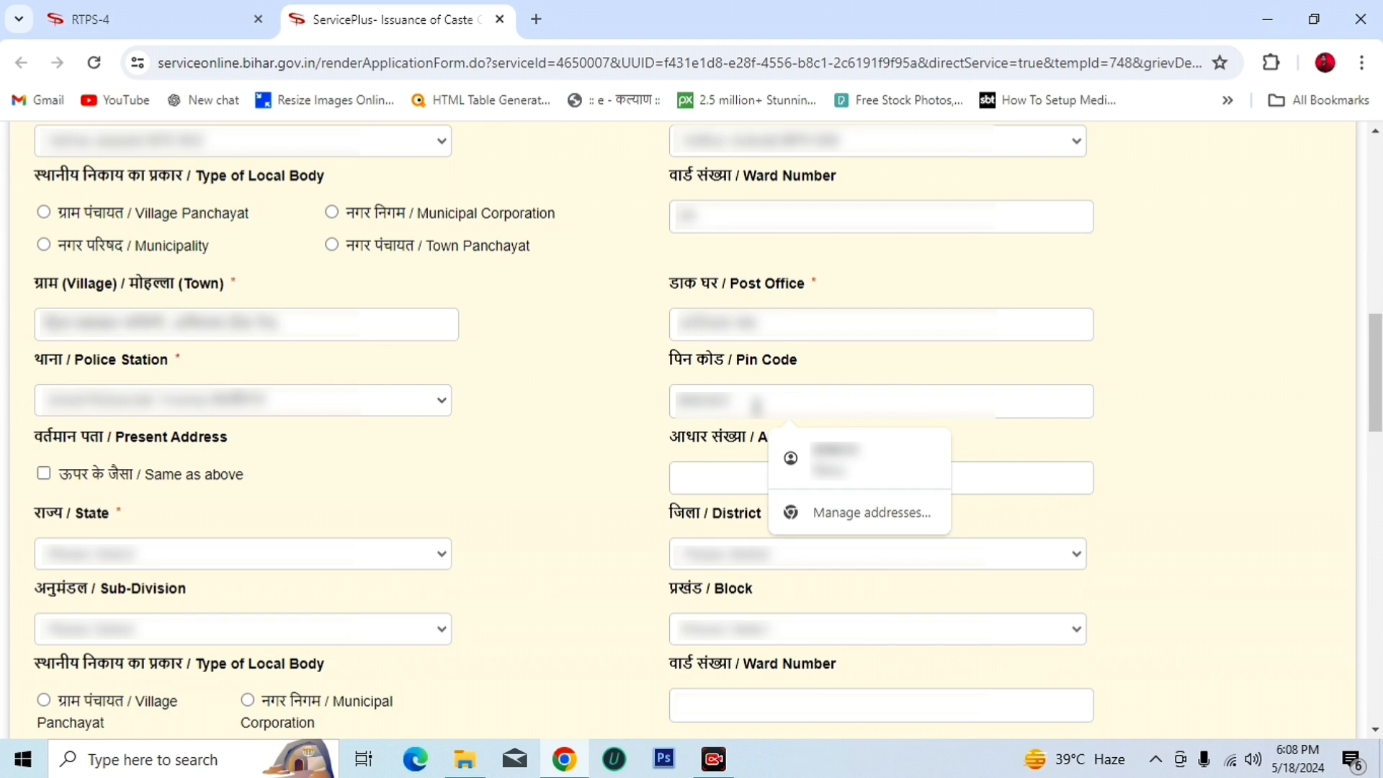
click(535, 433)
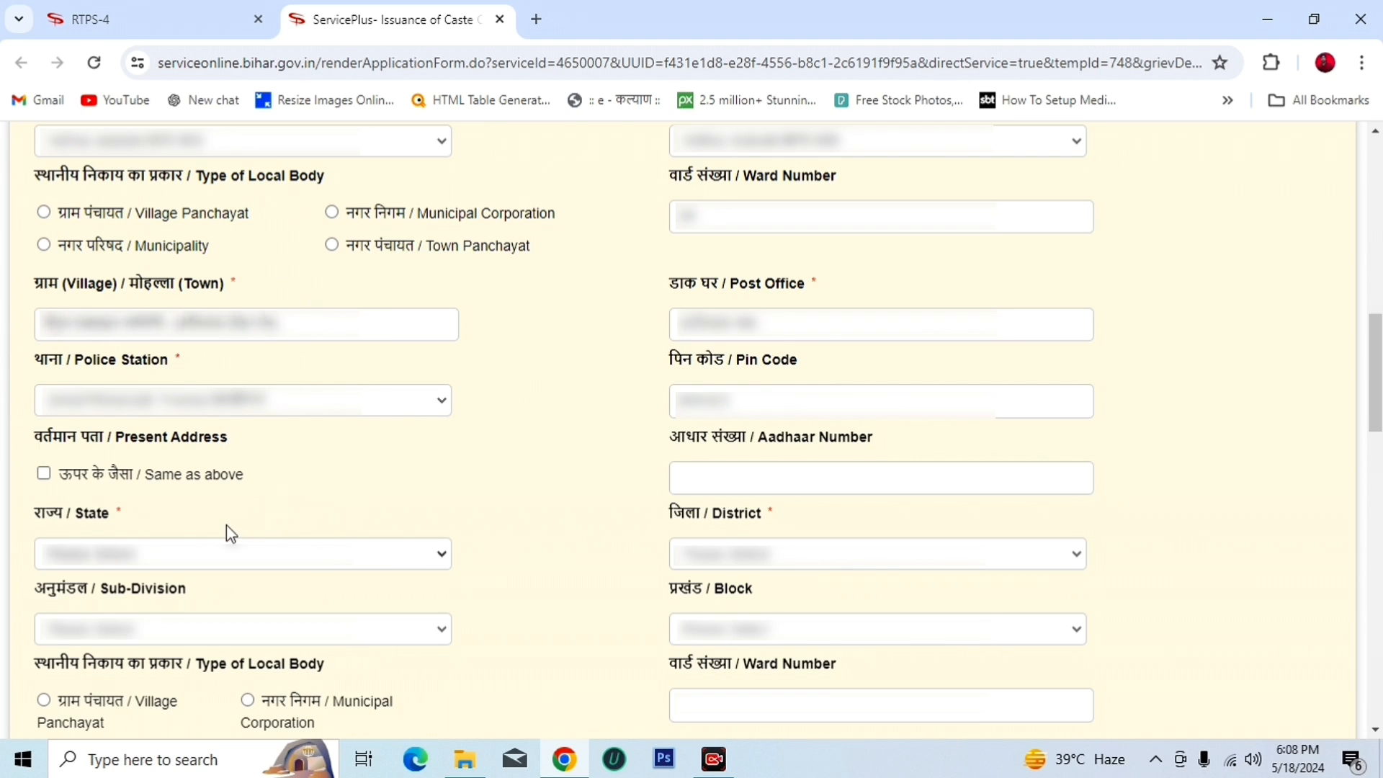
- Mark the present address as same as above and upload Image-100kb.jpg as the applicant's photograph
click(44, 475)
scroll(434, 450, down, 3)
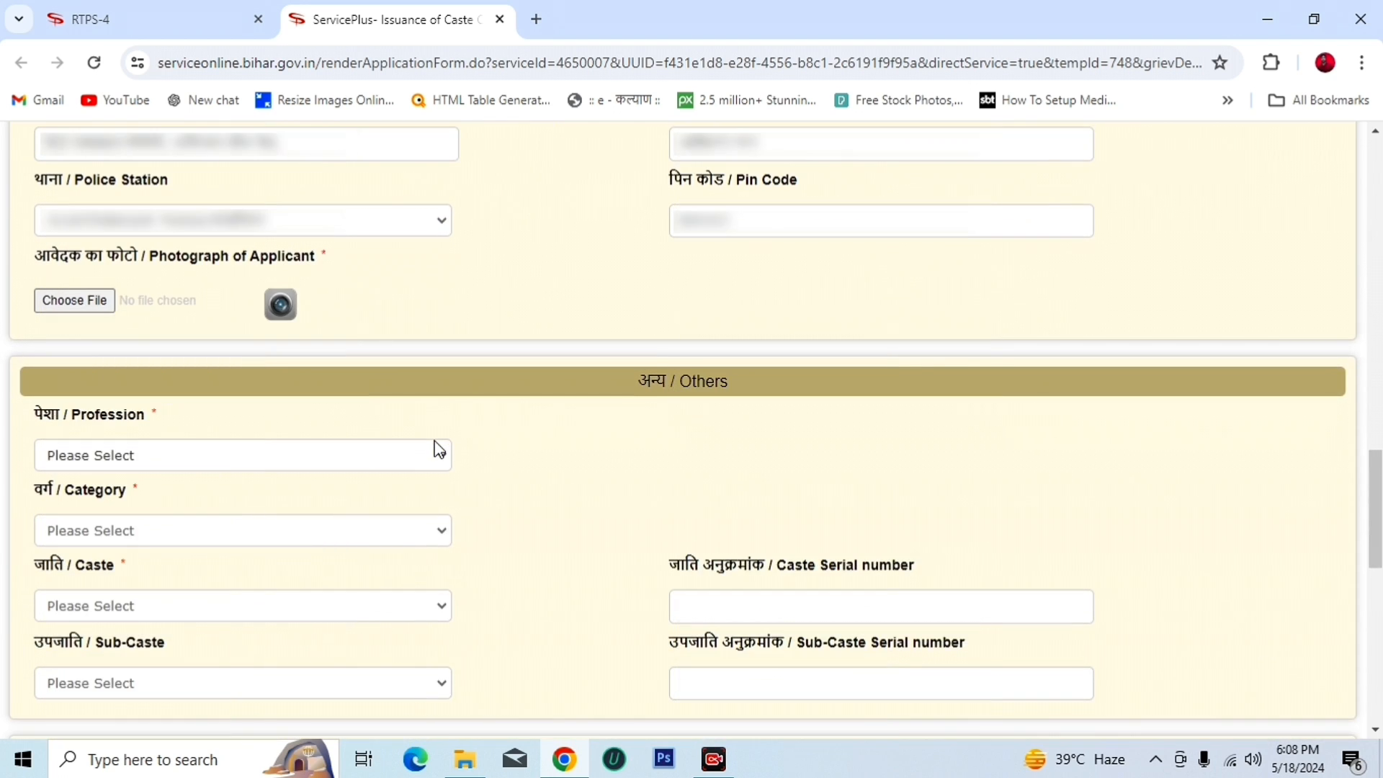
click(75, 301)
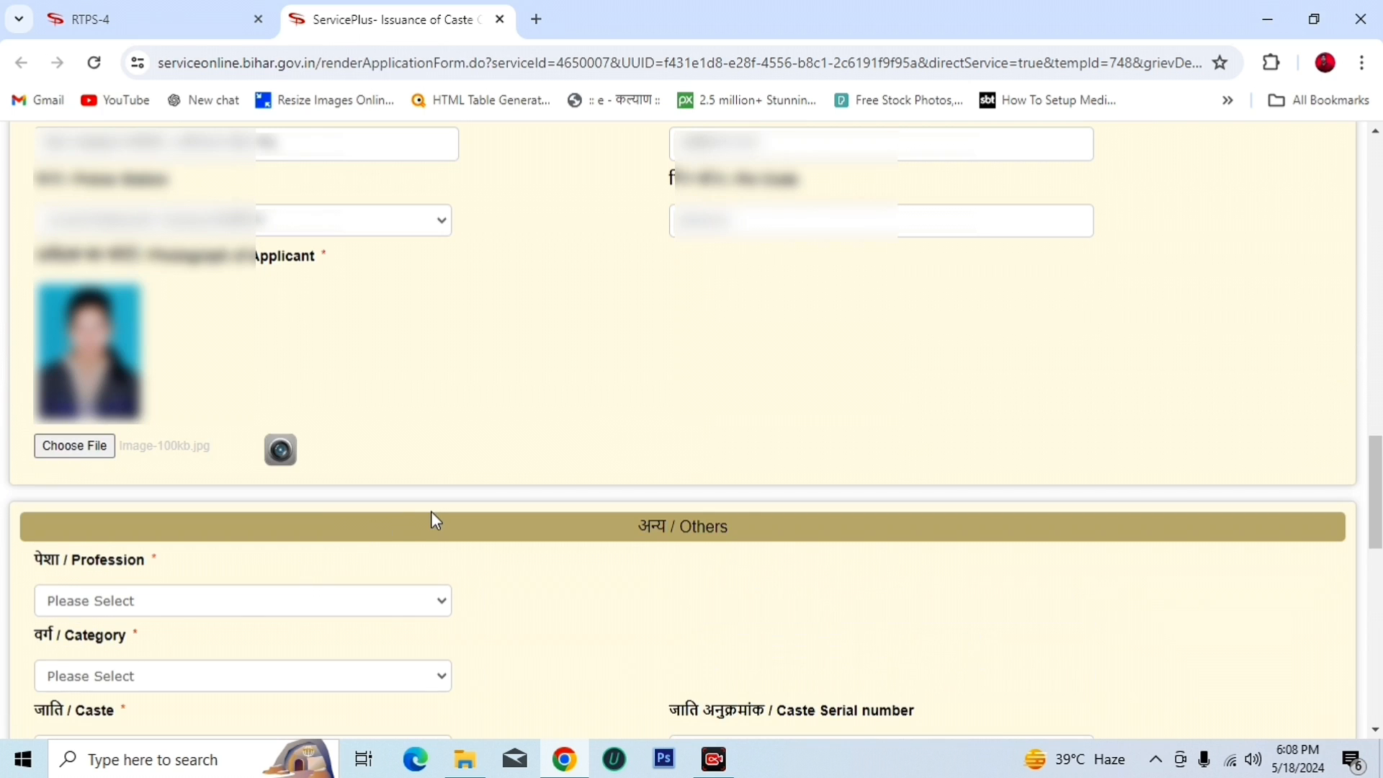
- Set the applicant's profession to Student and the category to Scheduled Caste (अनुसूचित जाति) in the Others section
scroll(432, 515, down, 3)
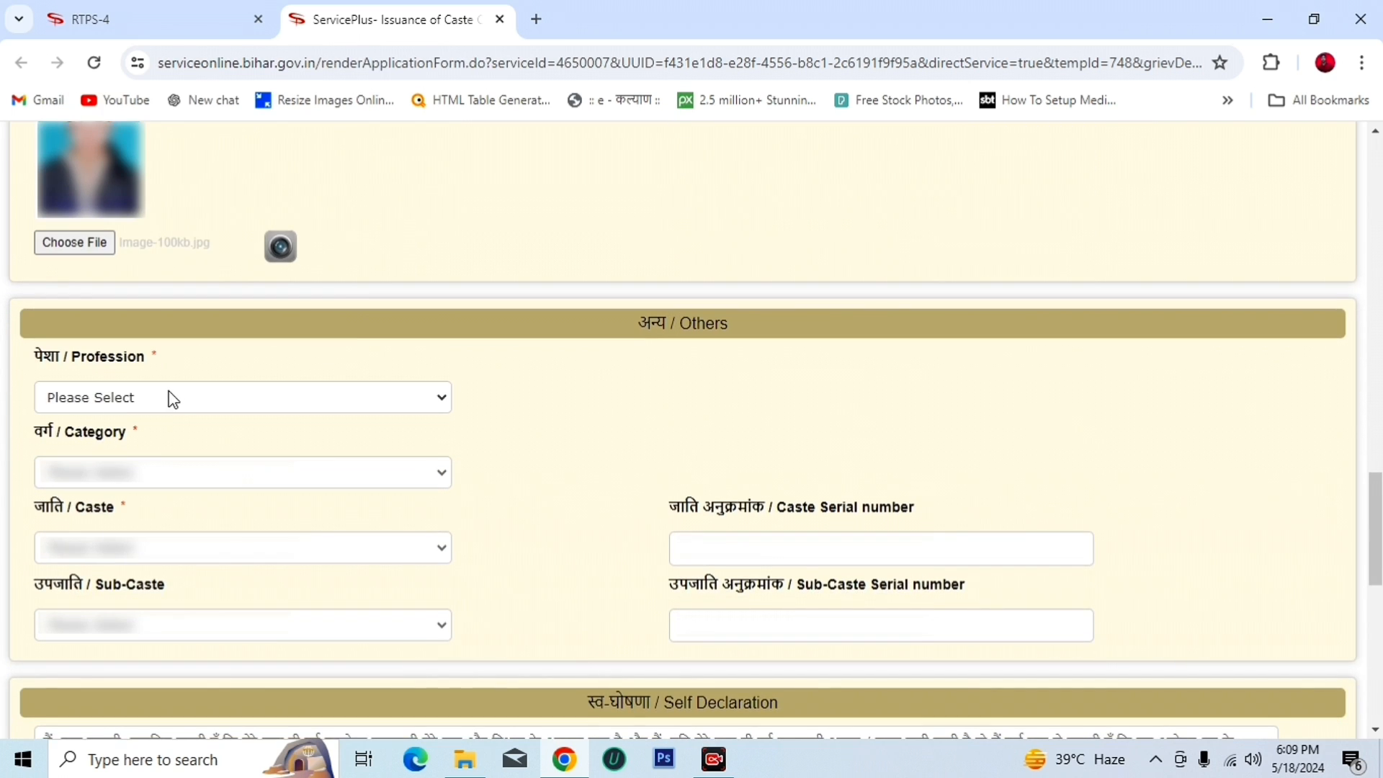
click(150, 400)
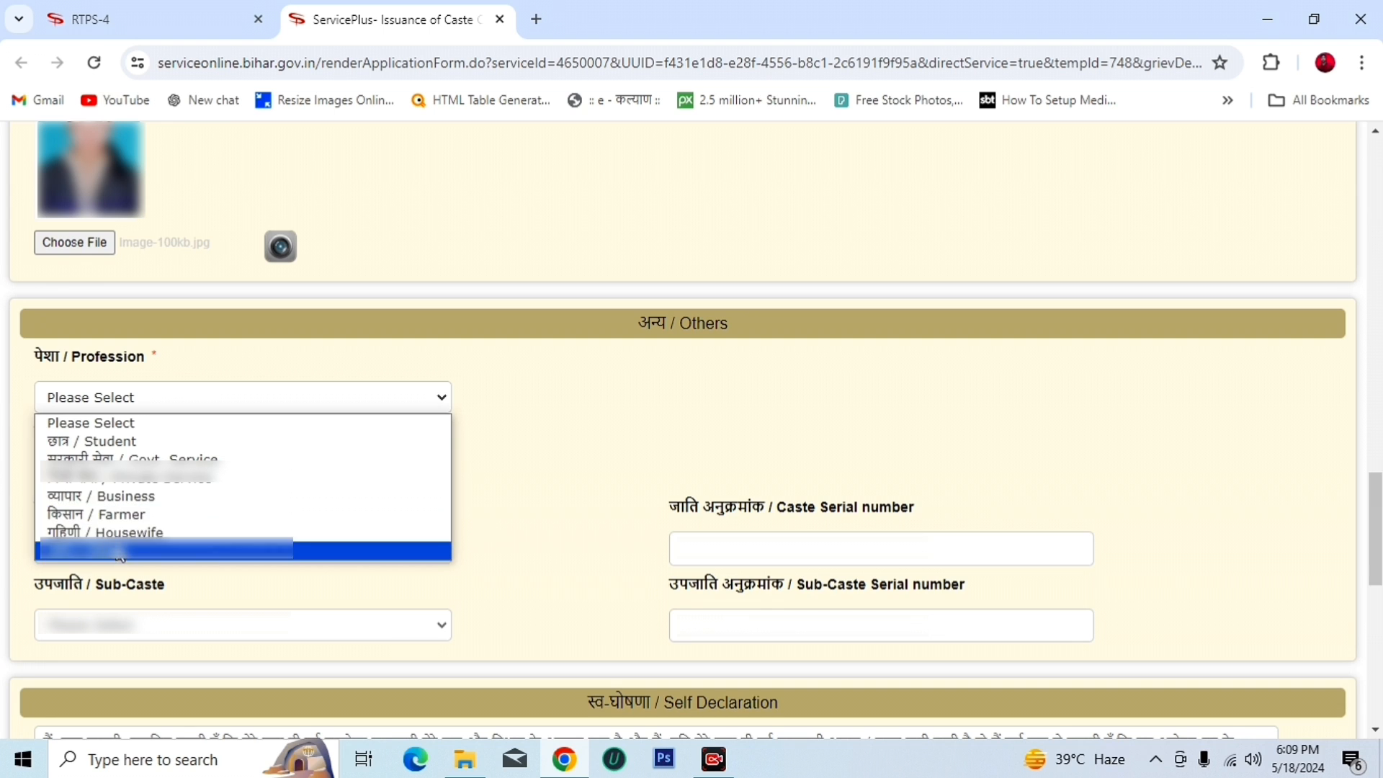
click(99, 448)
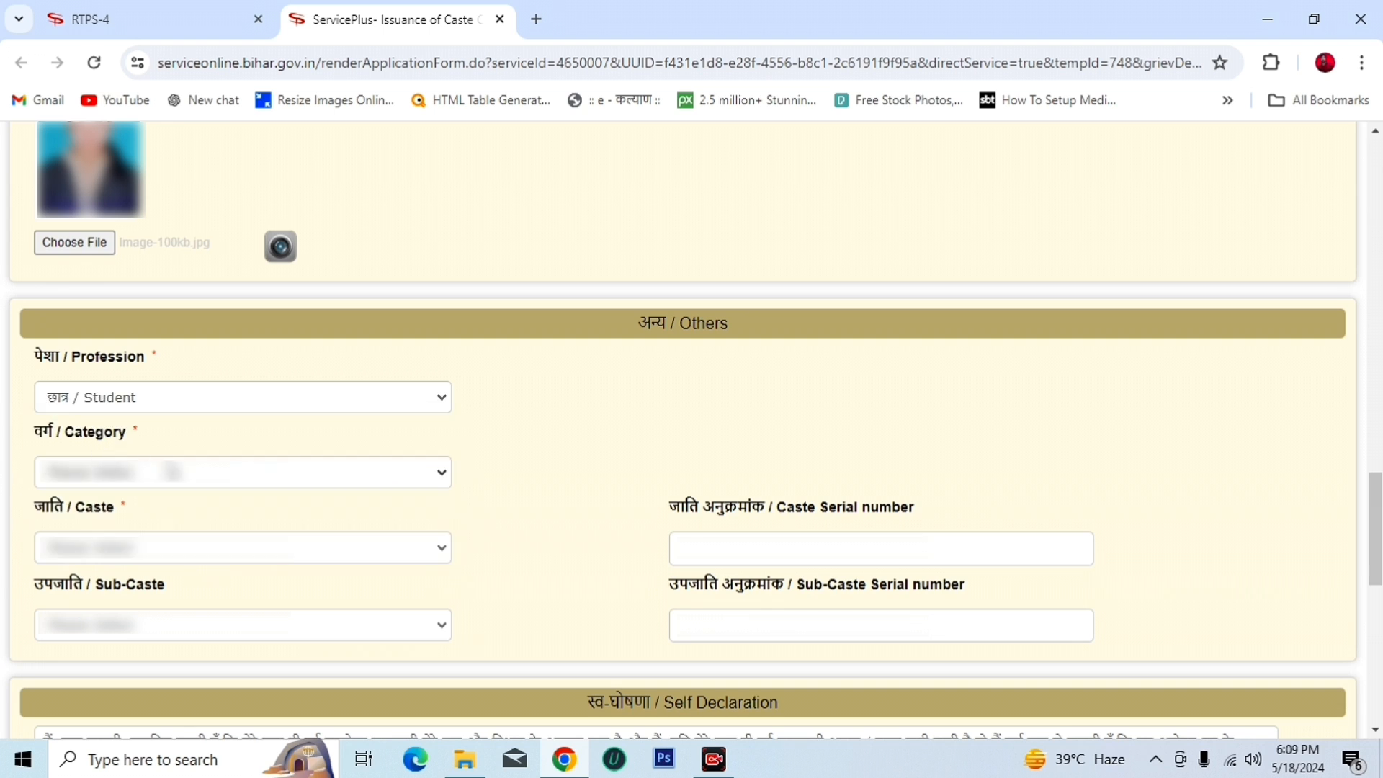
click(153, 480)
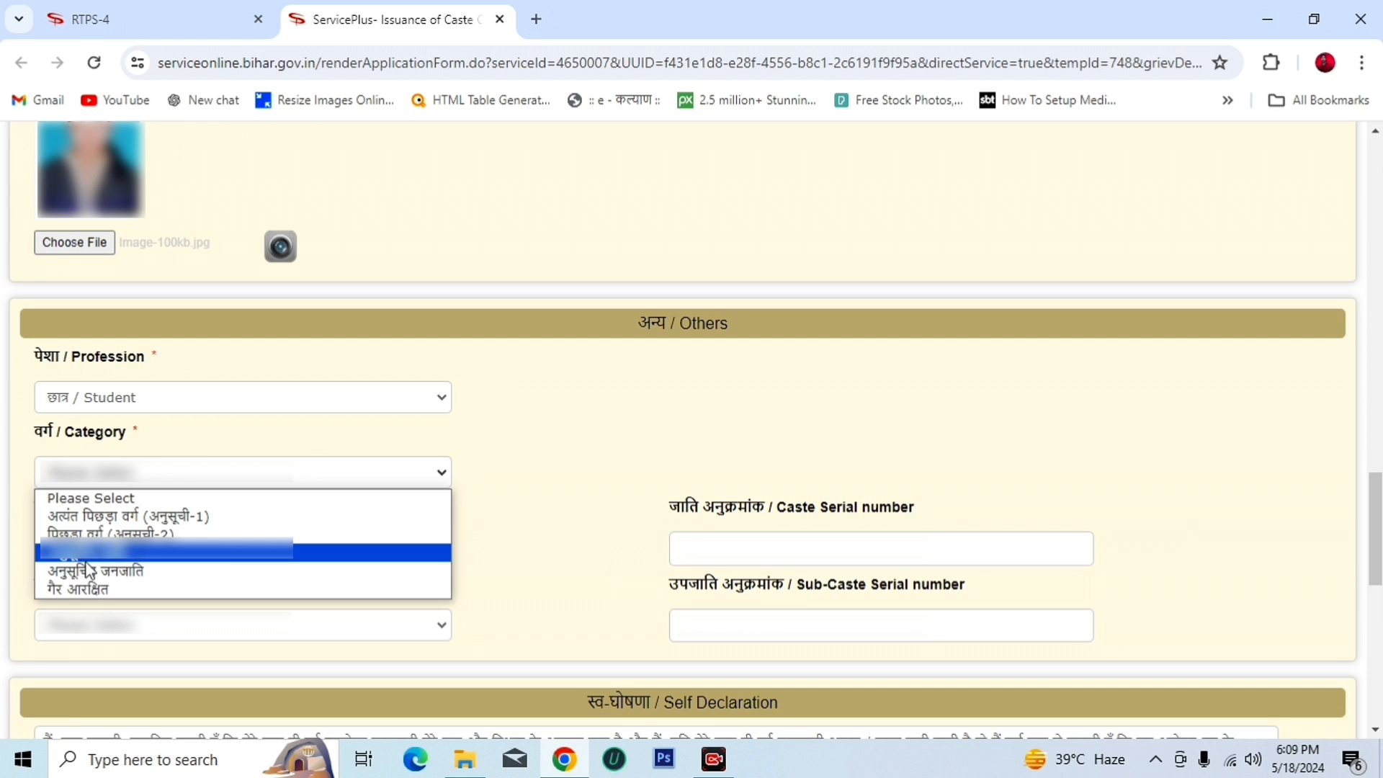
click(132, 552)
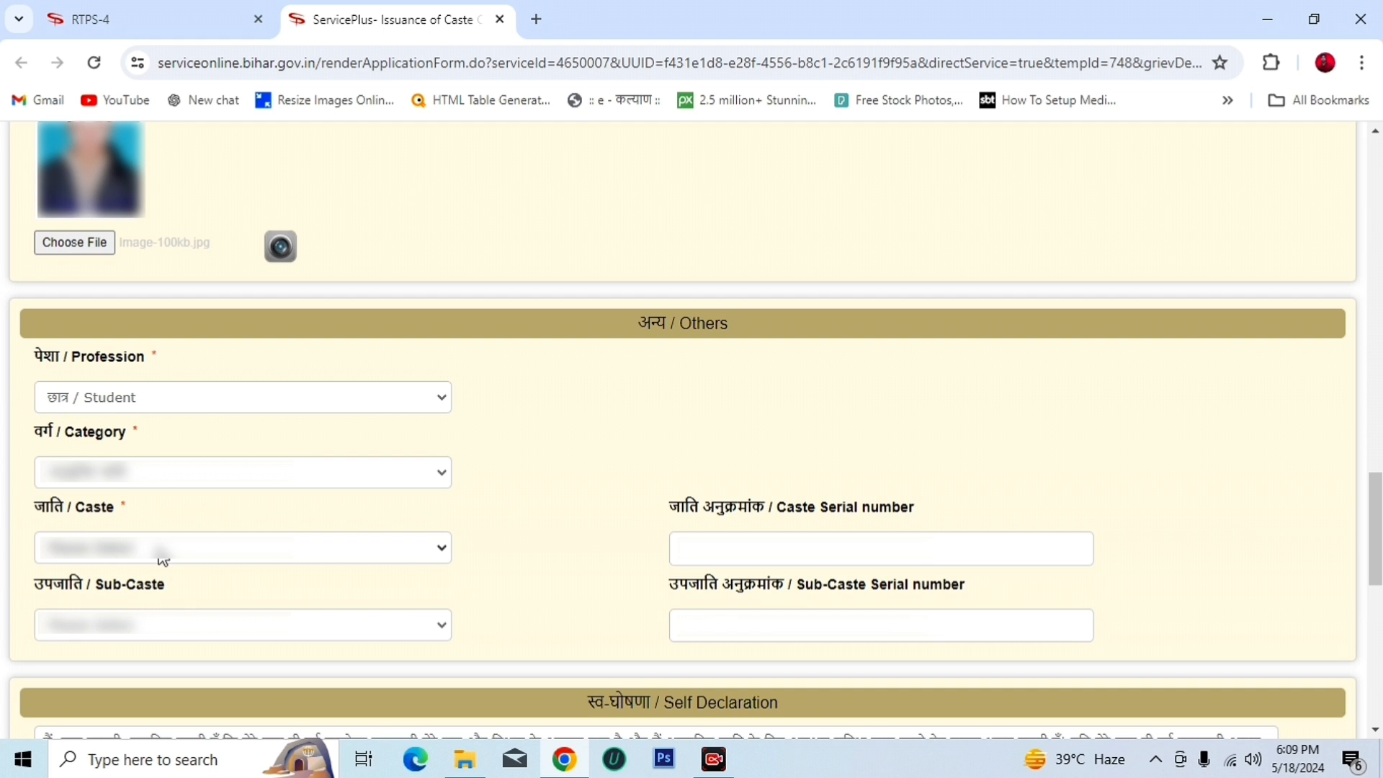
- Select Hari, Mehtar, Bhangi as the applicant's caste and choose a matching sub-caste
click(162, 559)
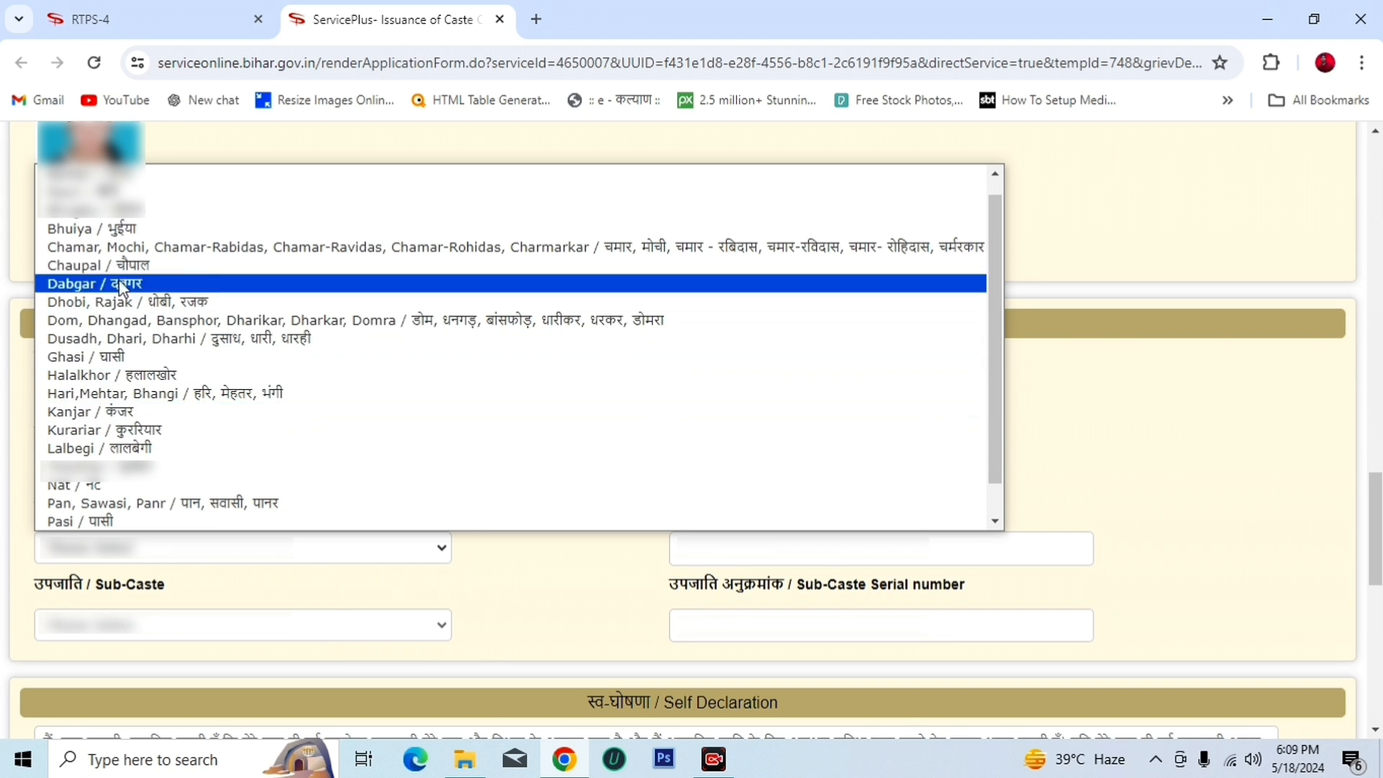
click(129, 394)
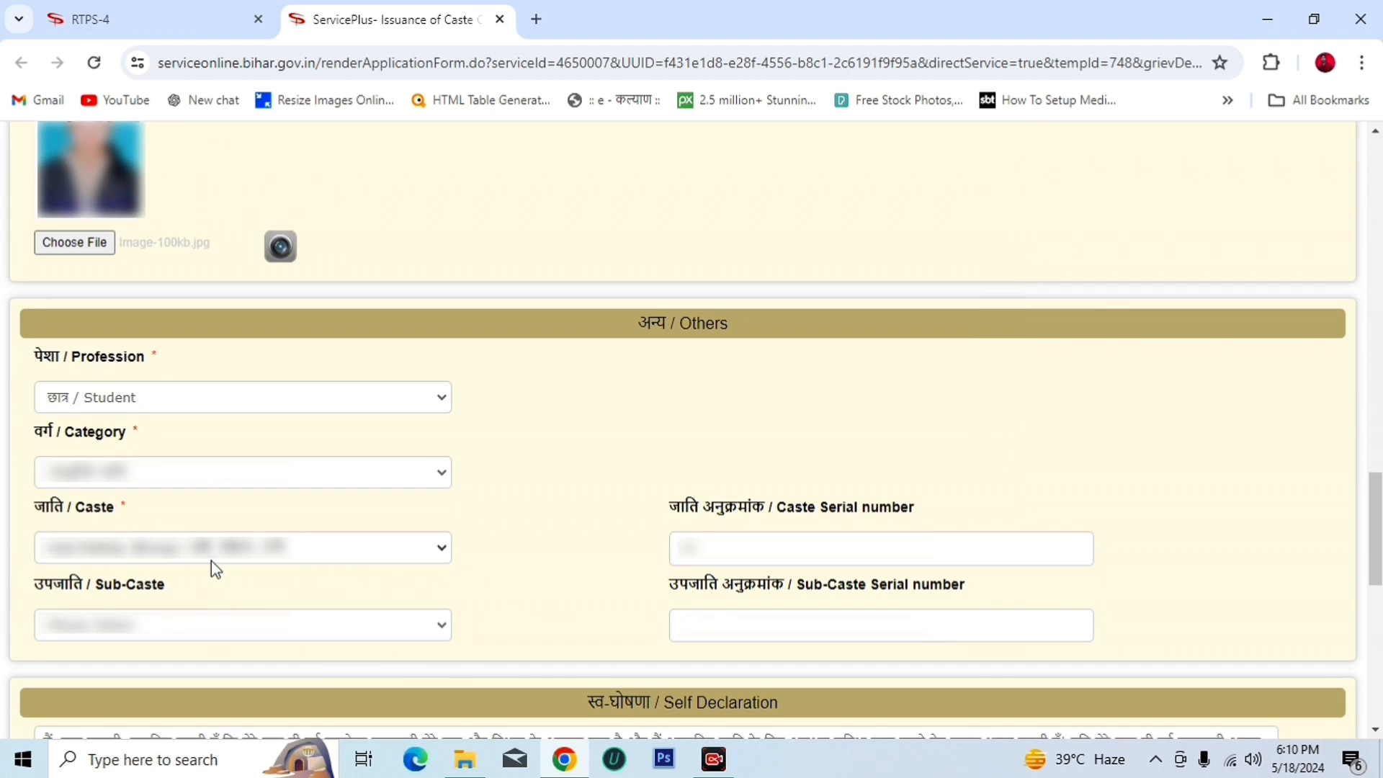
click(184, 636)
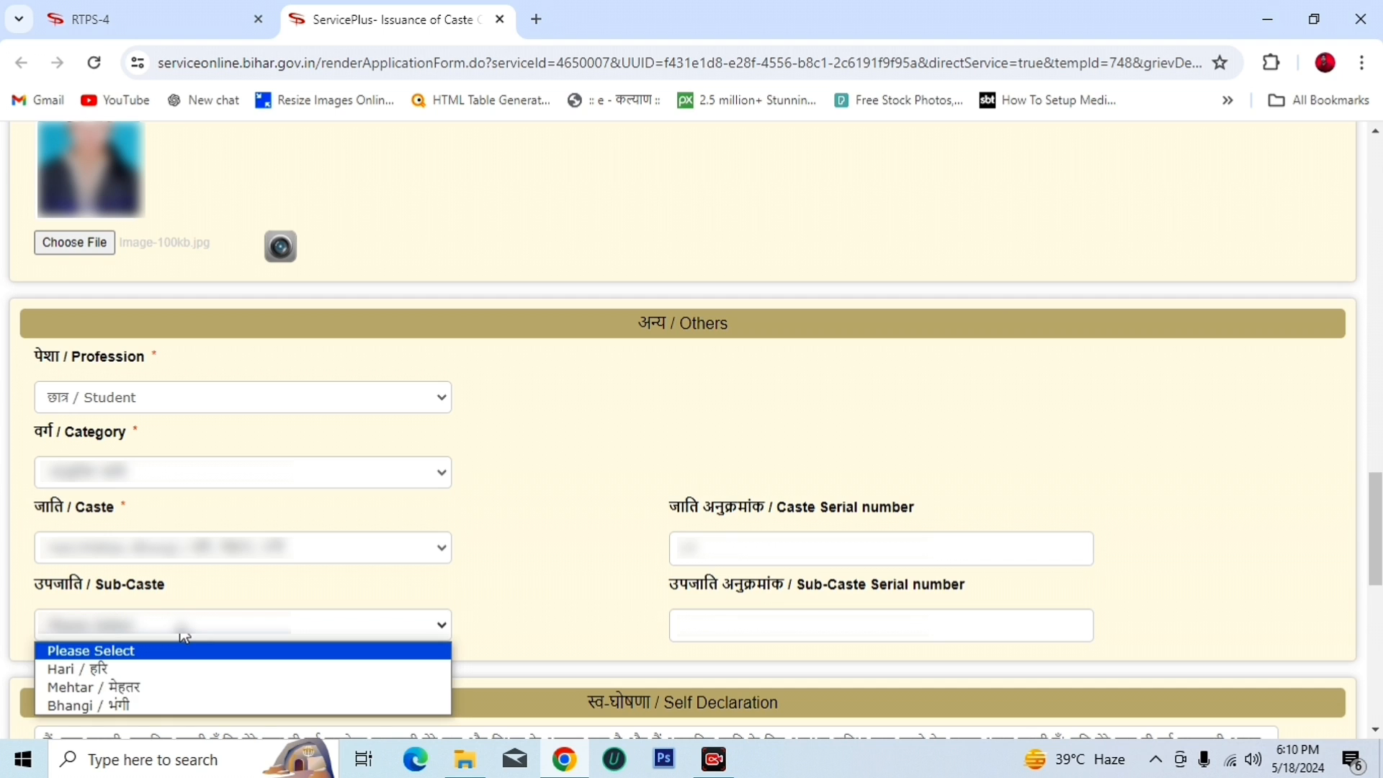
click(181, 699)
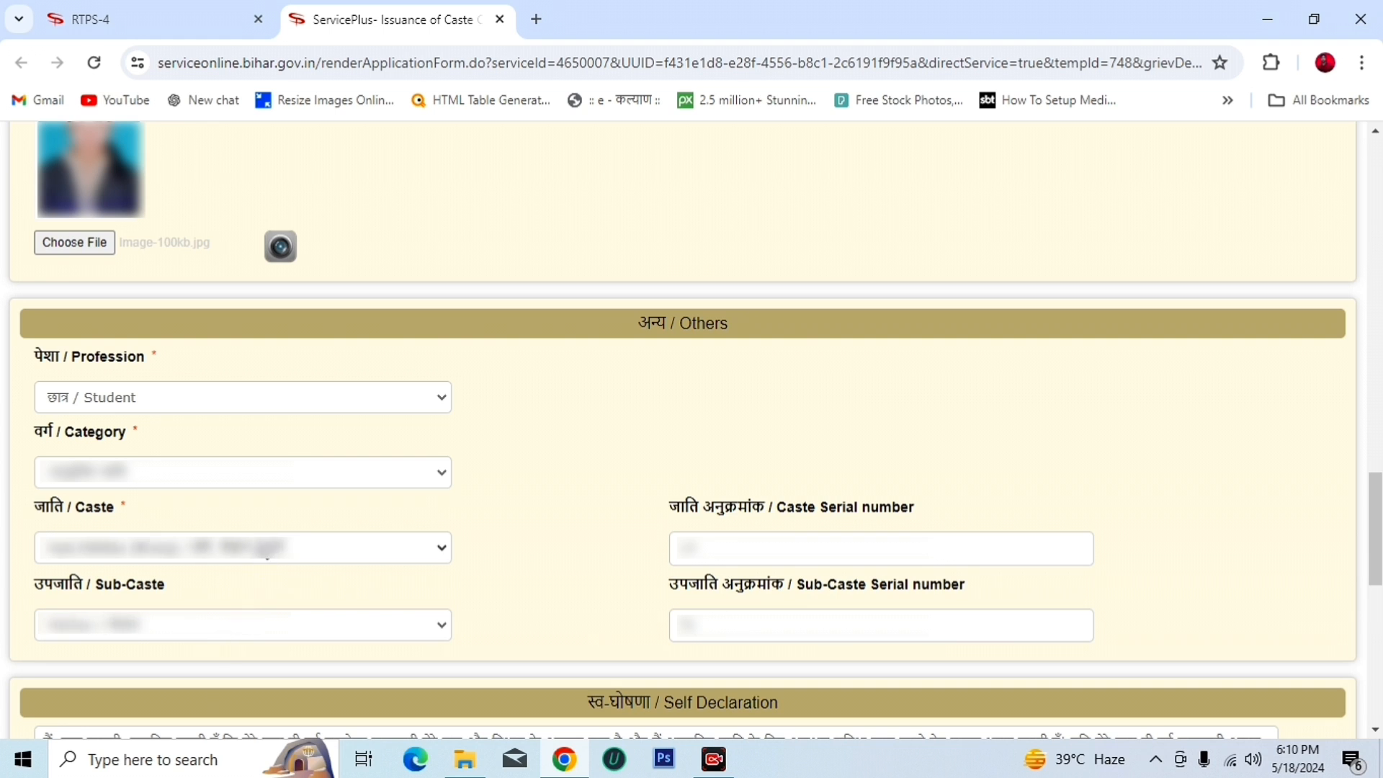
- Try other castes, including the Chamar, Mochi group, and check which sub-castes each one offers
click(256, 547)
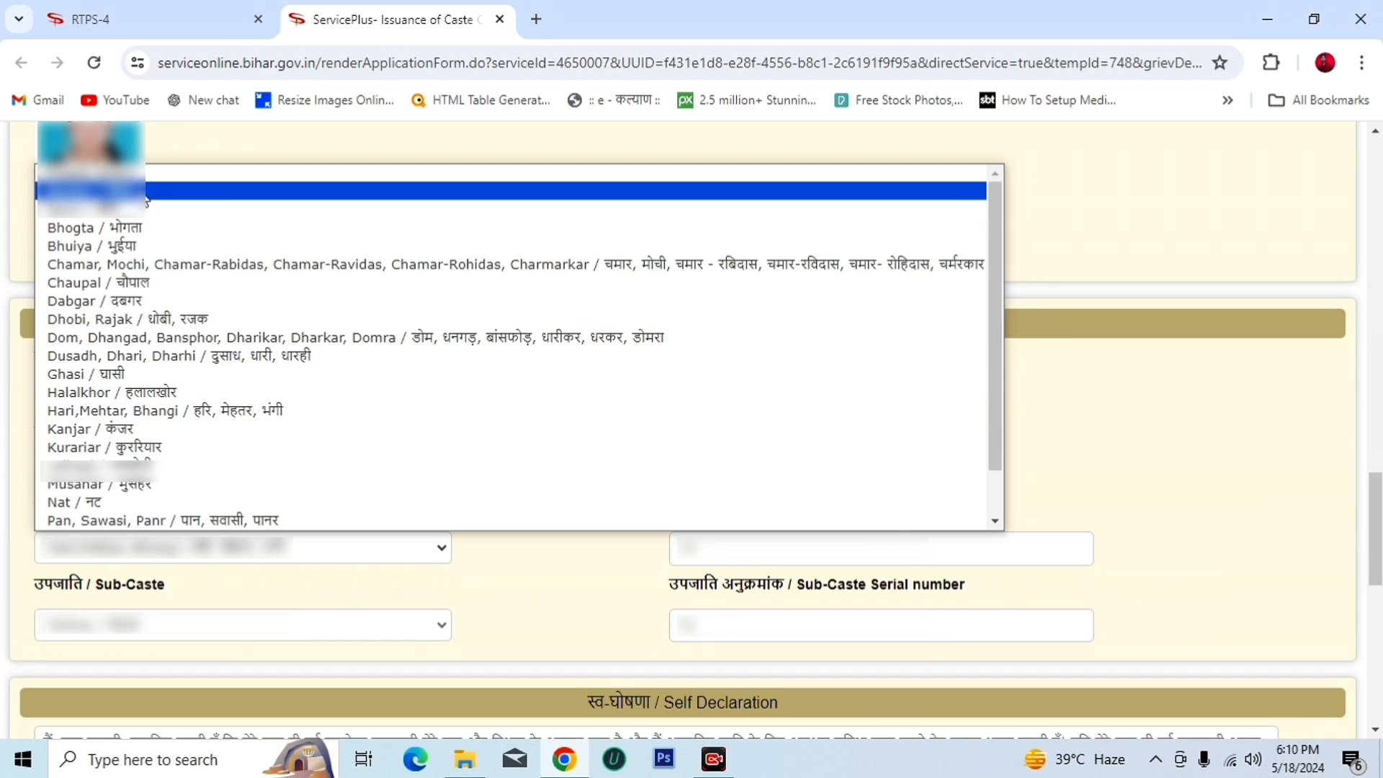
click(158, 191)
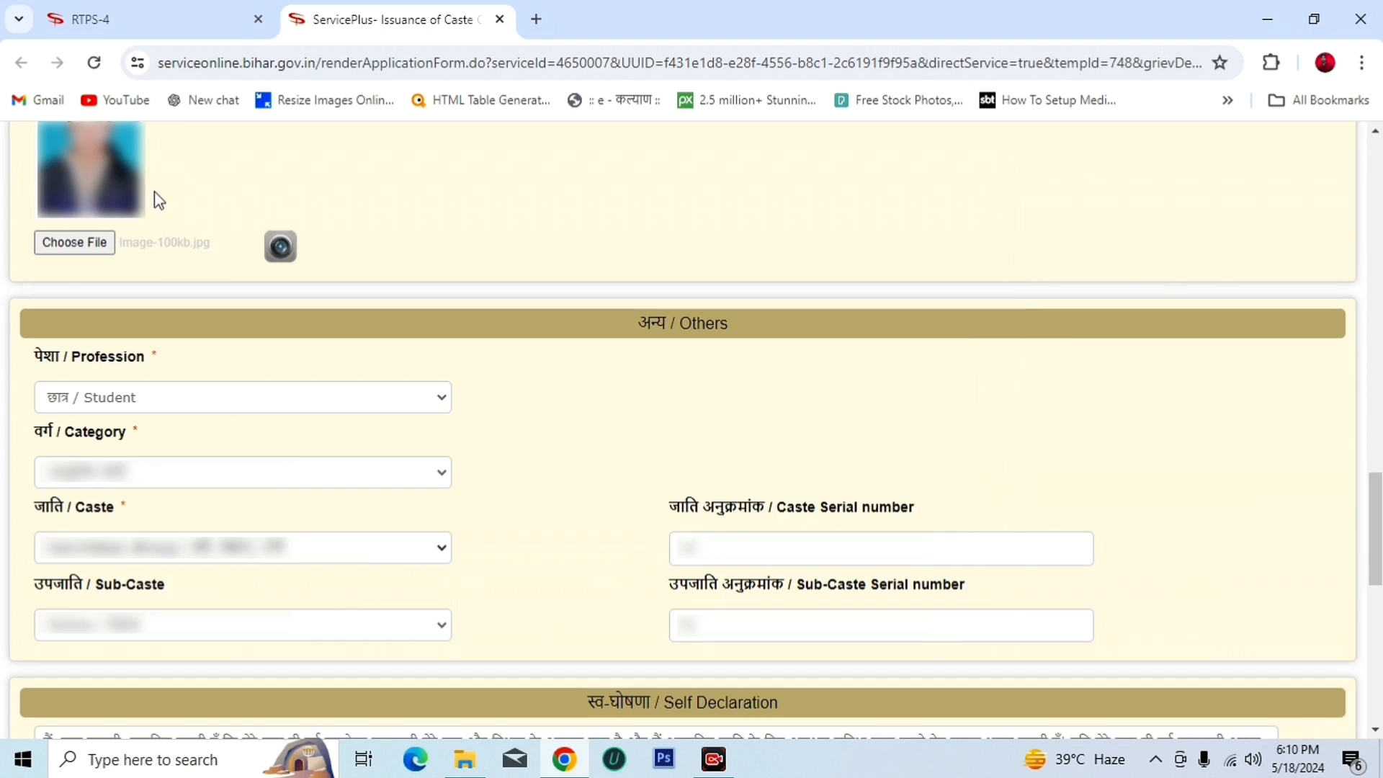
click(180, 635)
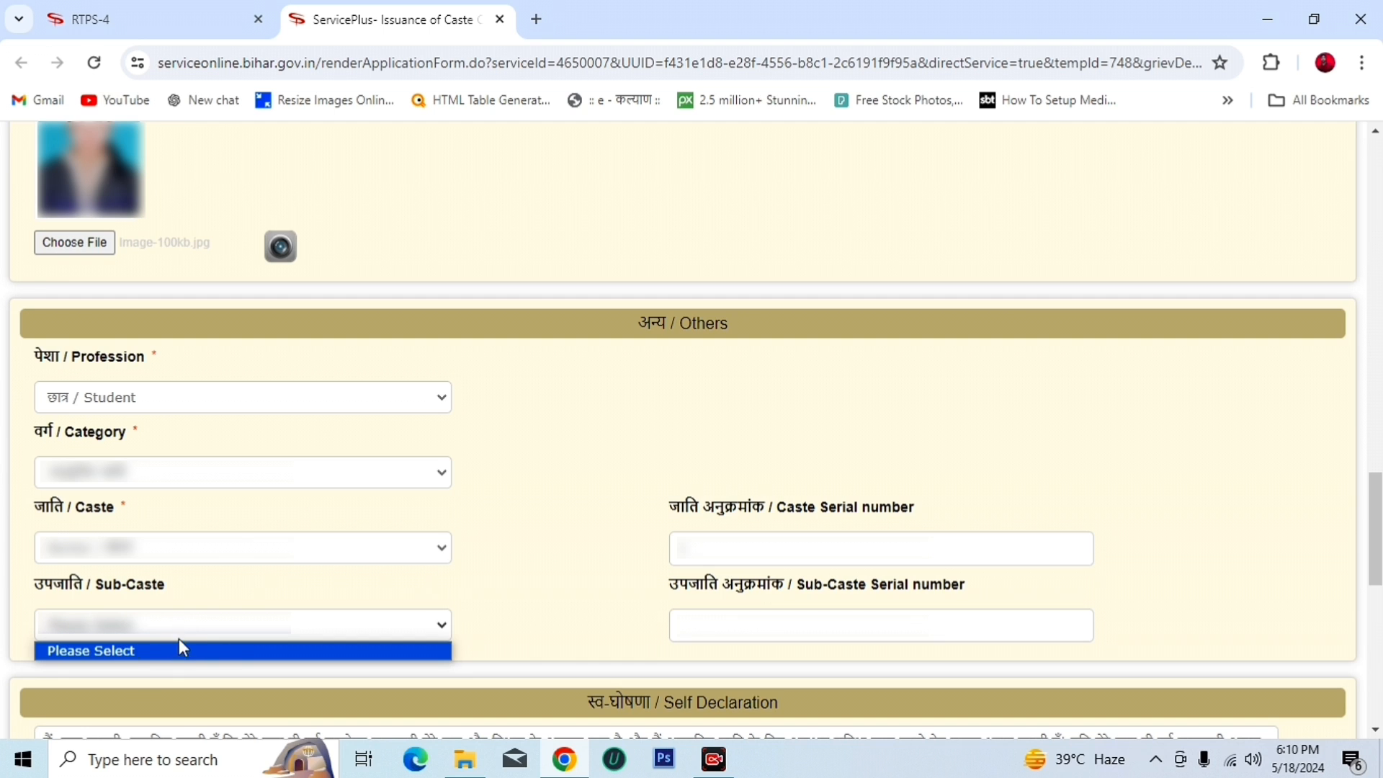
click(203, 551)
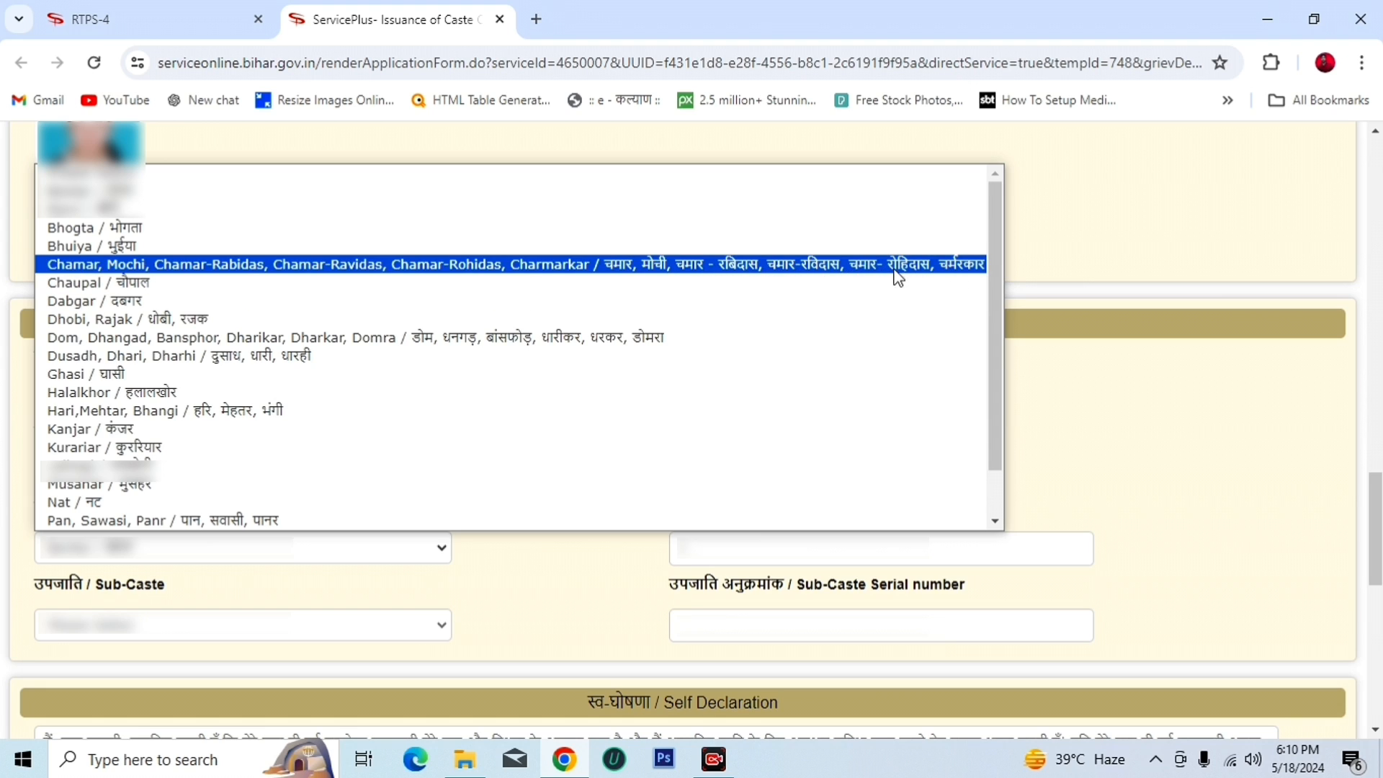
click(685, 272)
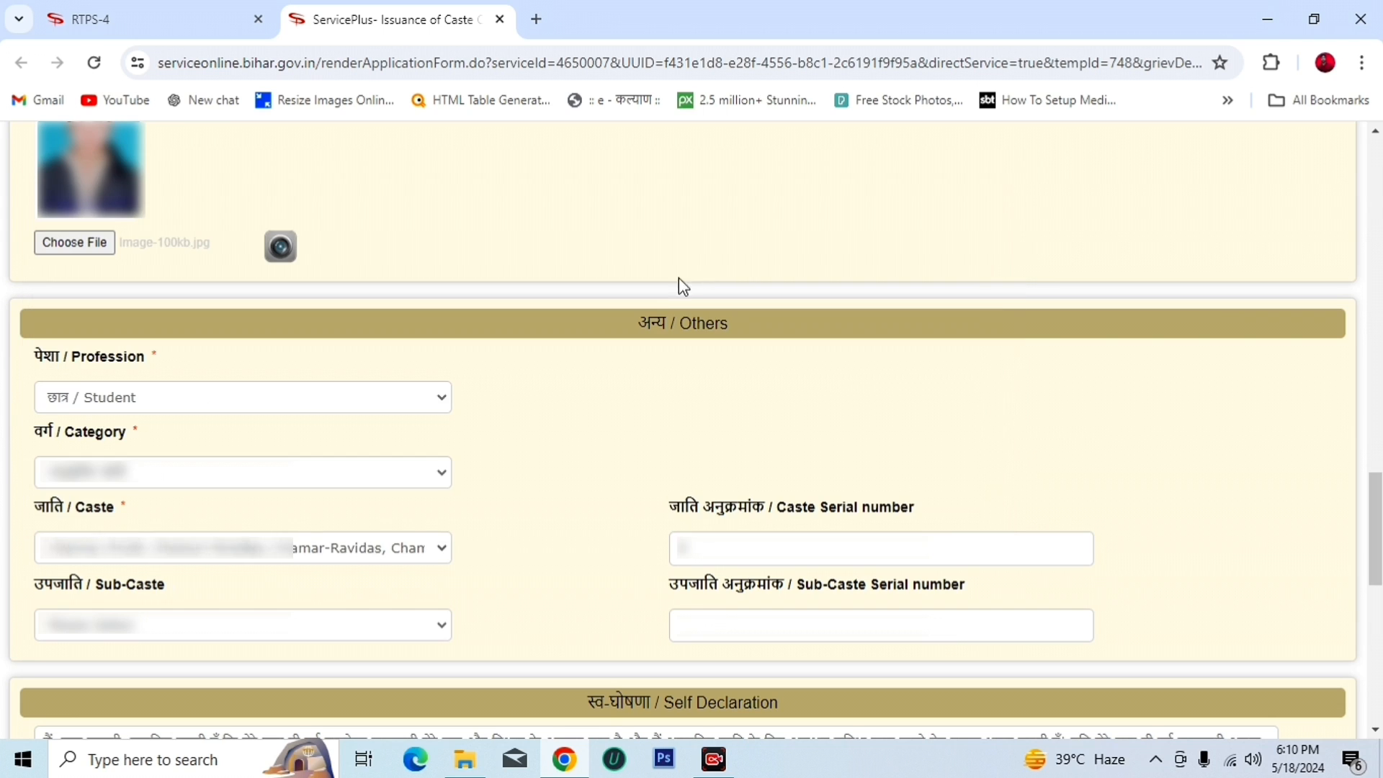
click(298, 623)
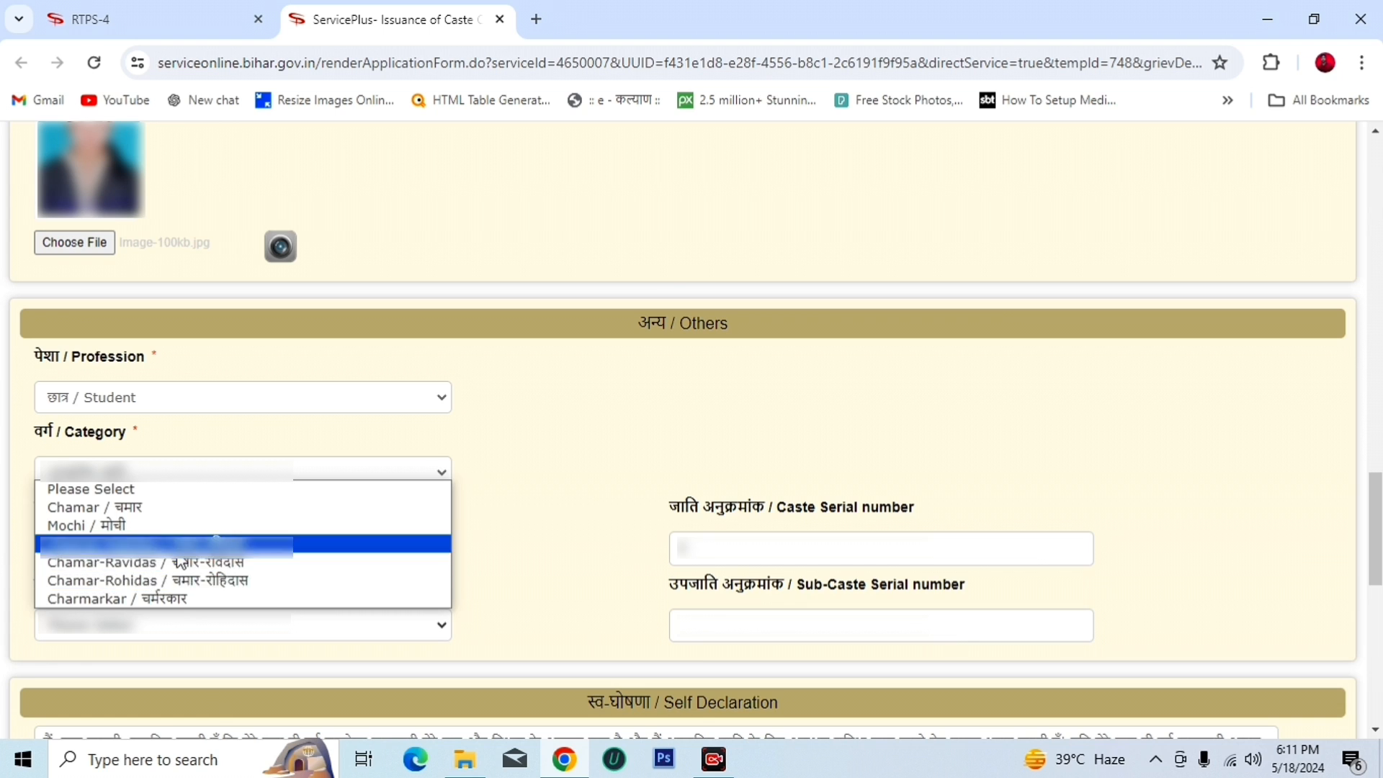
click(206, 635)
- Change the caste back to Hari, Mehtar, Bhangi and set the sub-caste to Mehtar
click(214, 554)
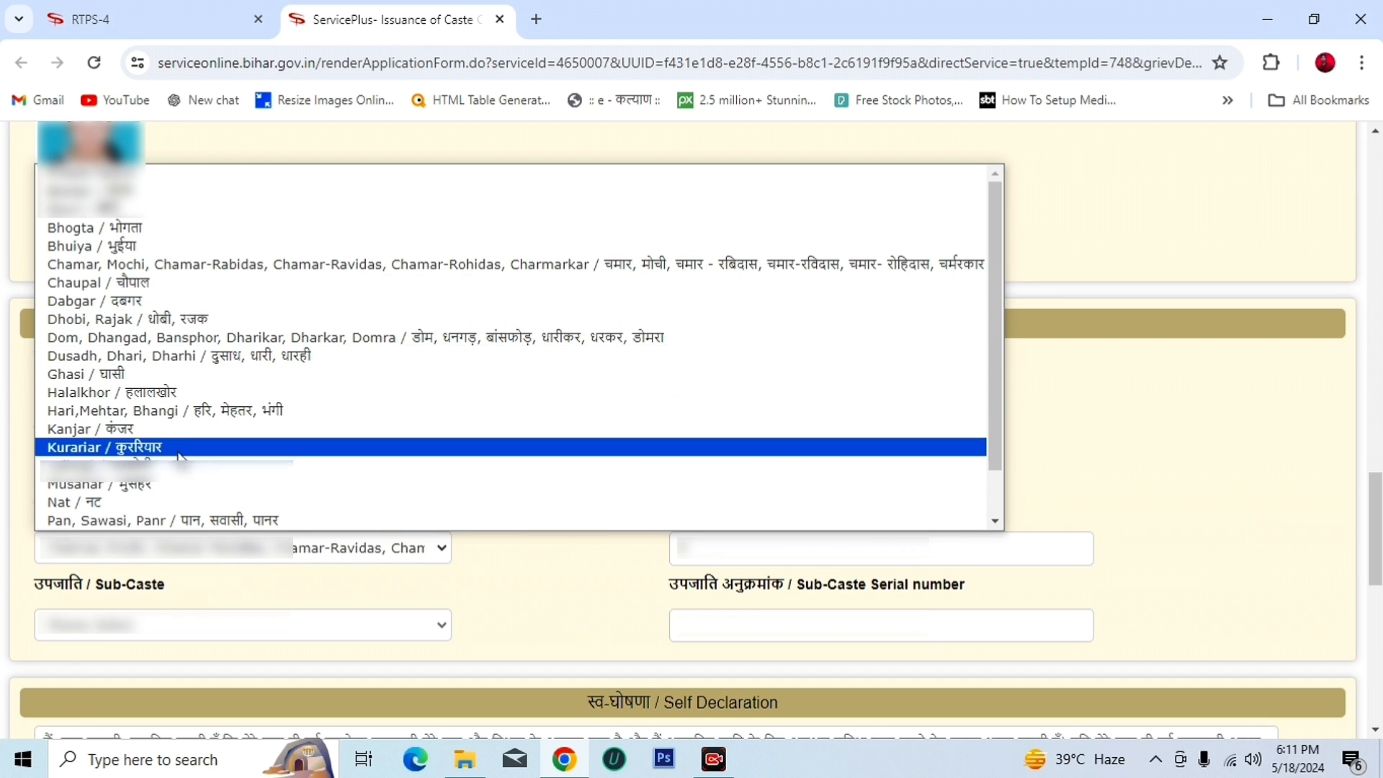
click(192, 410)
click(194, 632)
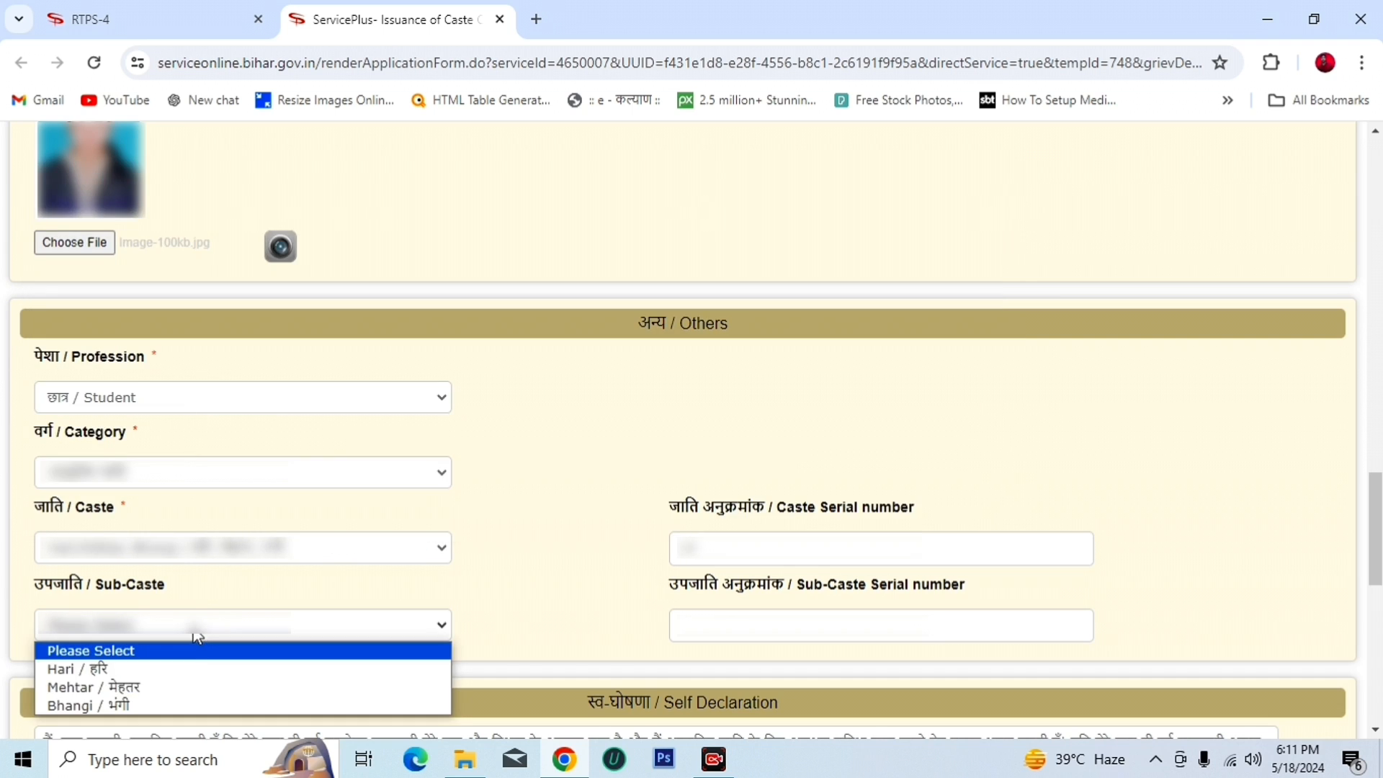
click(168, 684)
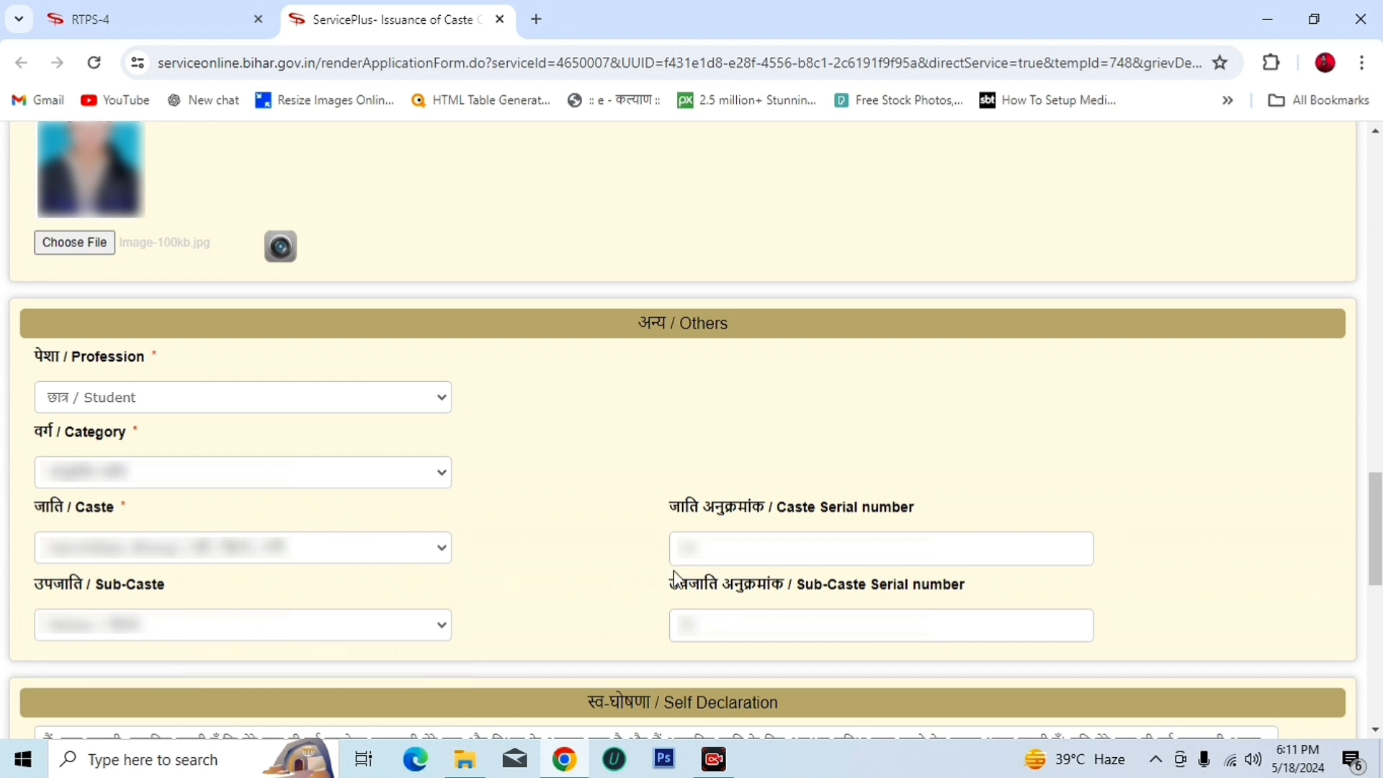
- Agree to the self-declaration, enter the word verification code, and proceed to the application preview
scroll(672, 571, down, 5)
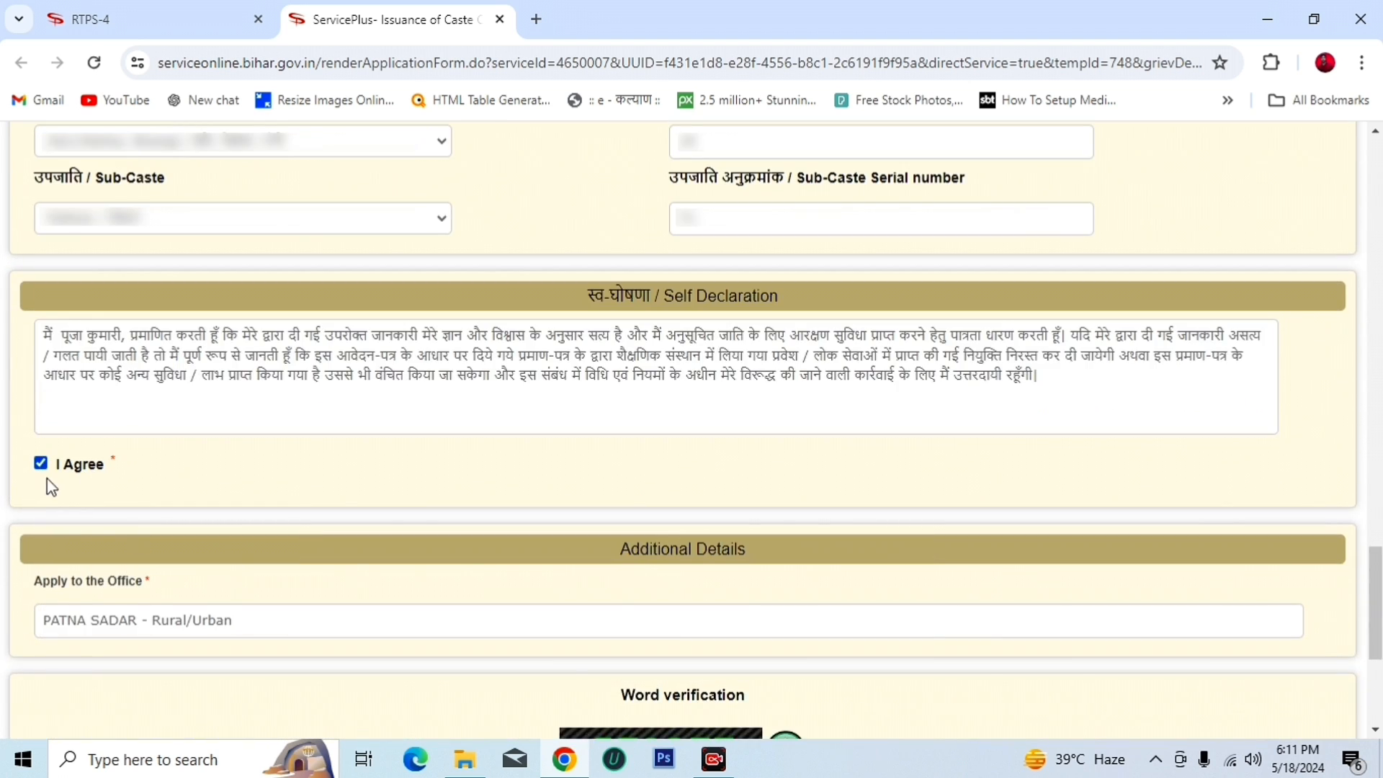
scroll(179, 485, down, 4)
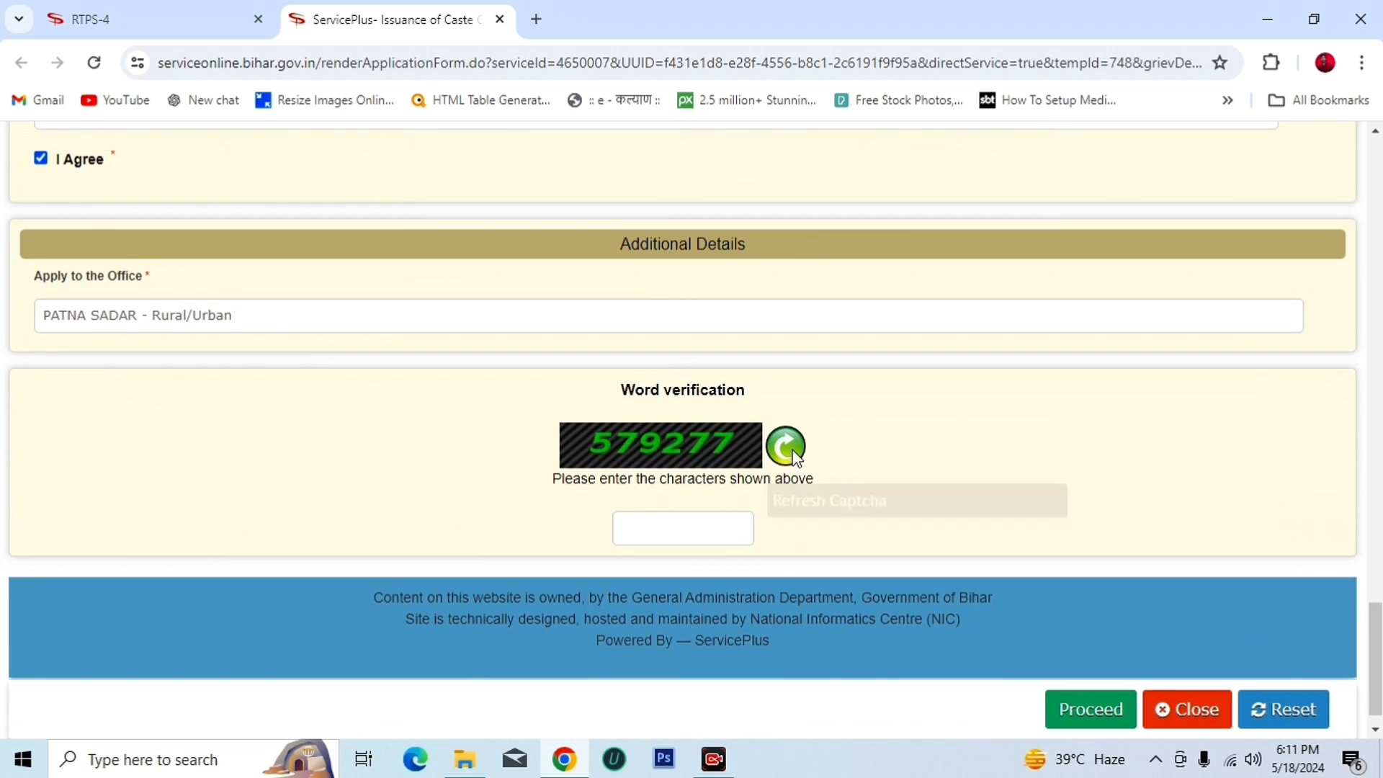
click(658, 520)
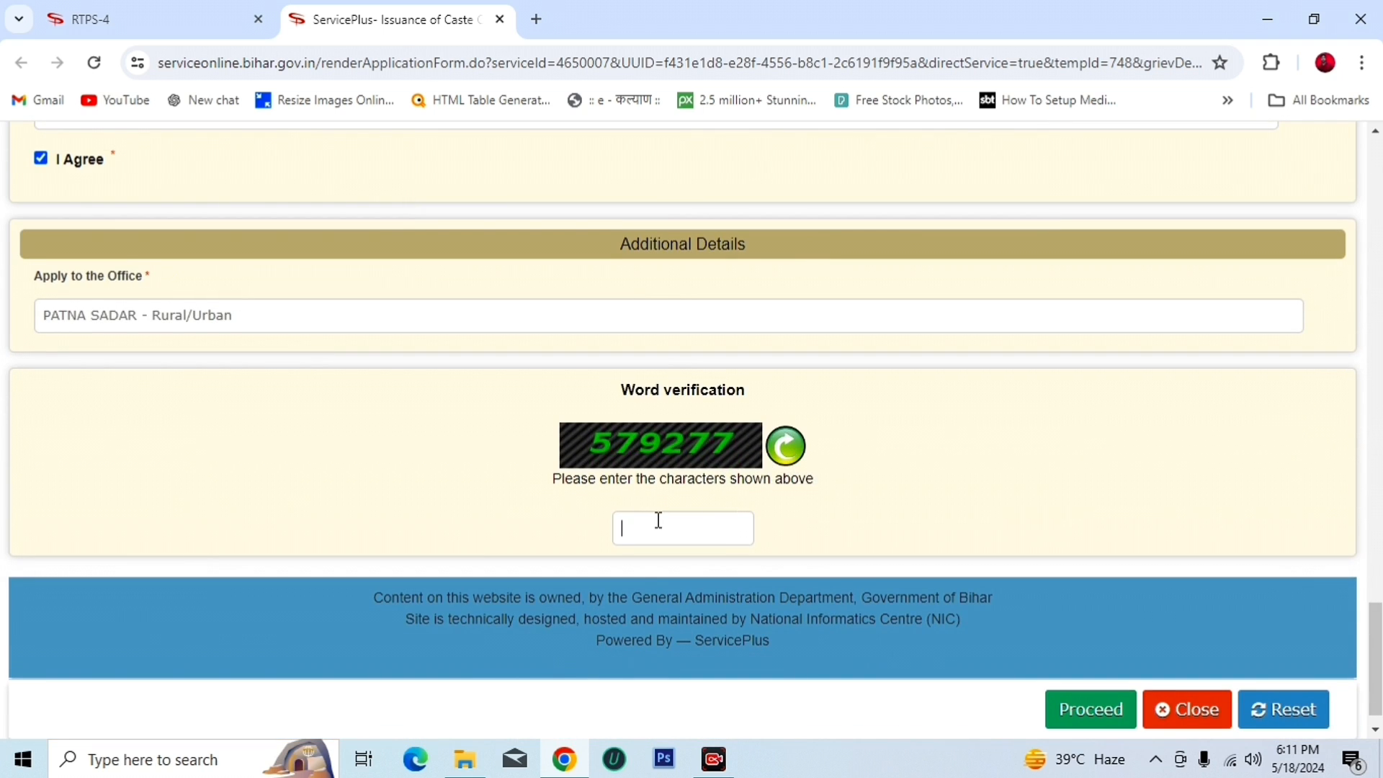
click(1103, 717)
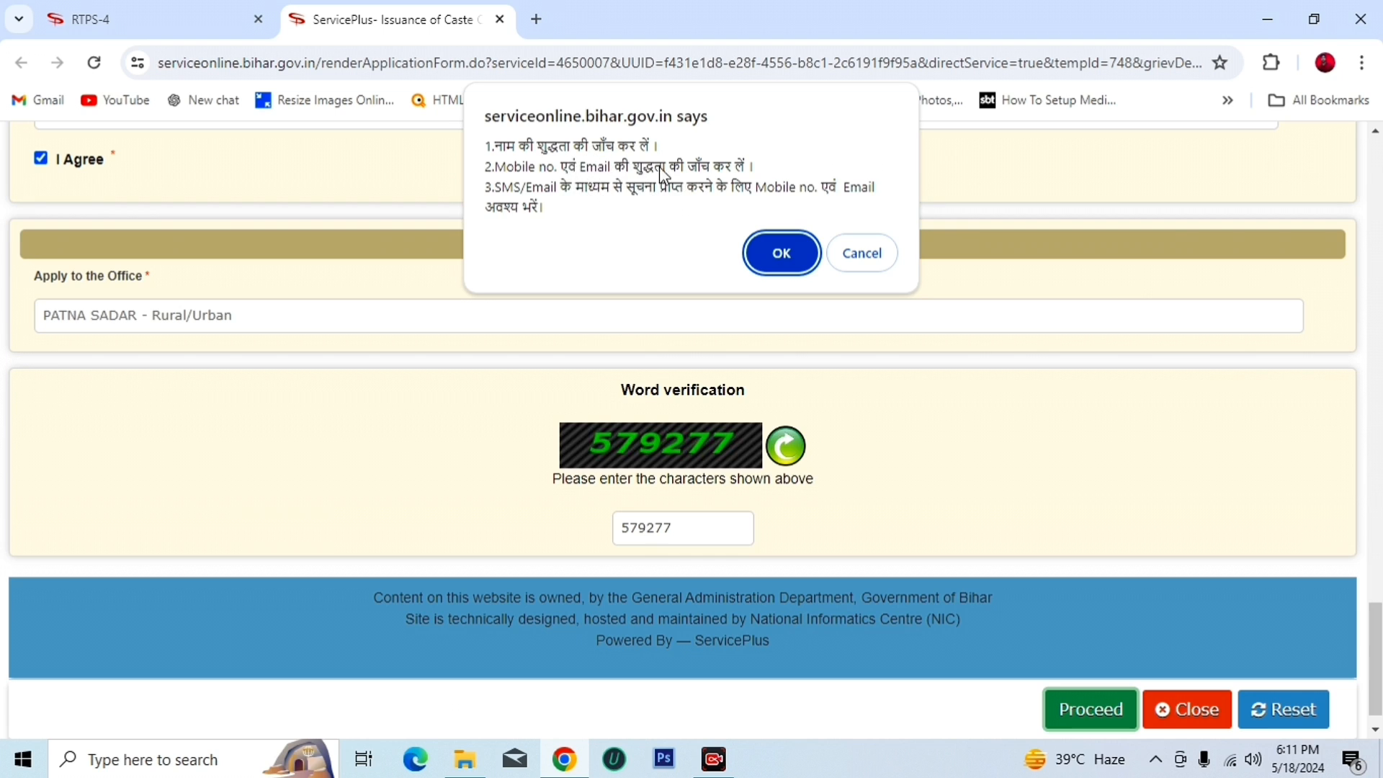
click(778, 263)
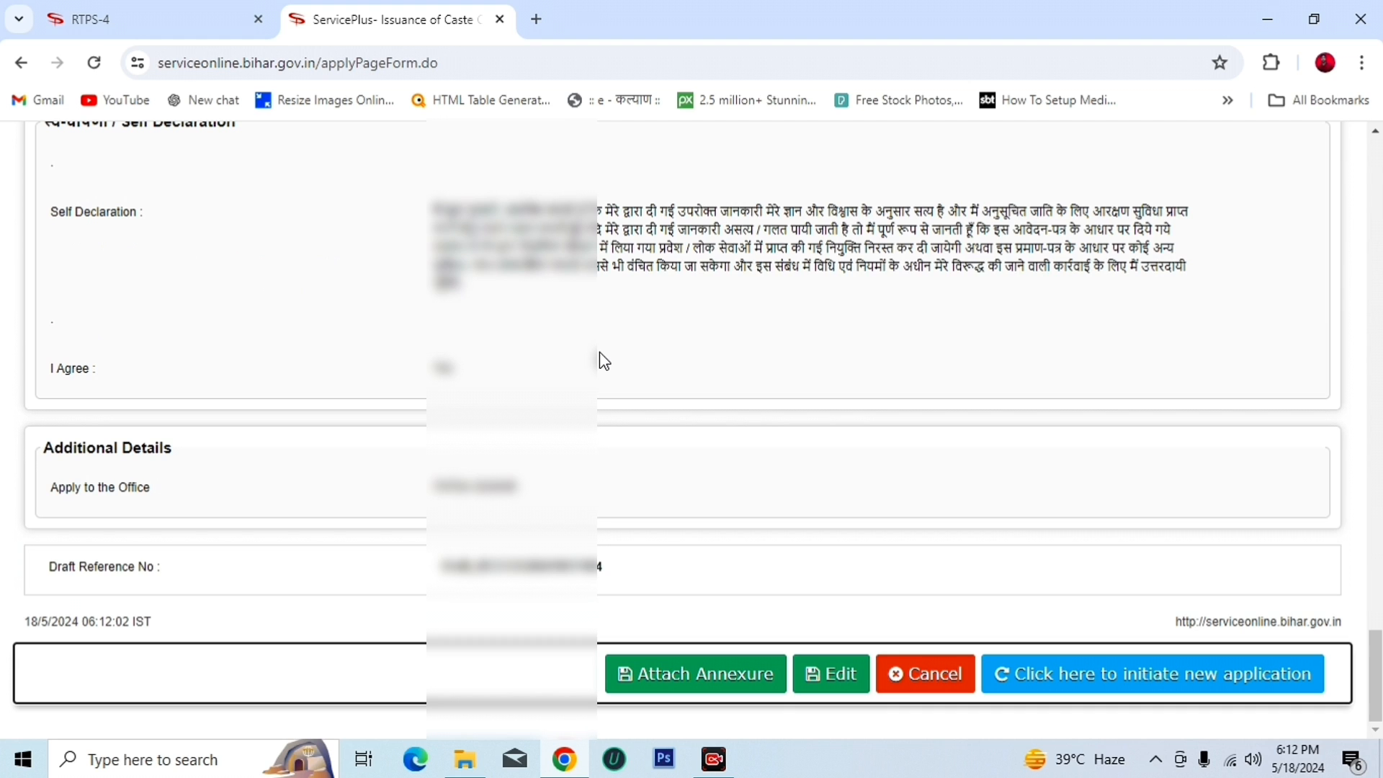
- Review the unsubmitted application's preview, from the applicant and address details down to the self-declaration and office
scroll(619, 356, up, 20)
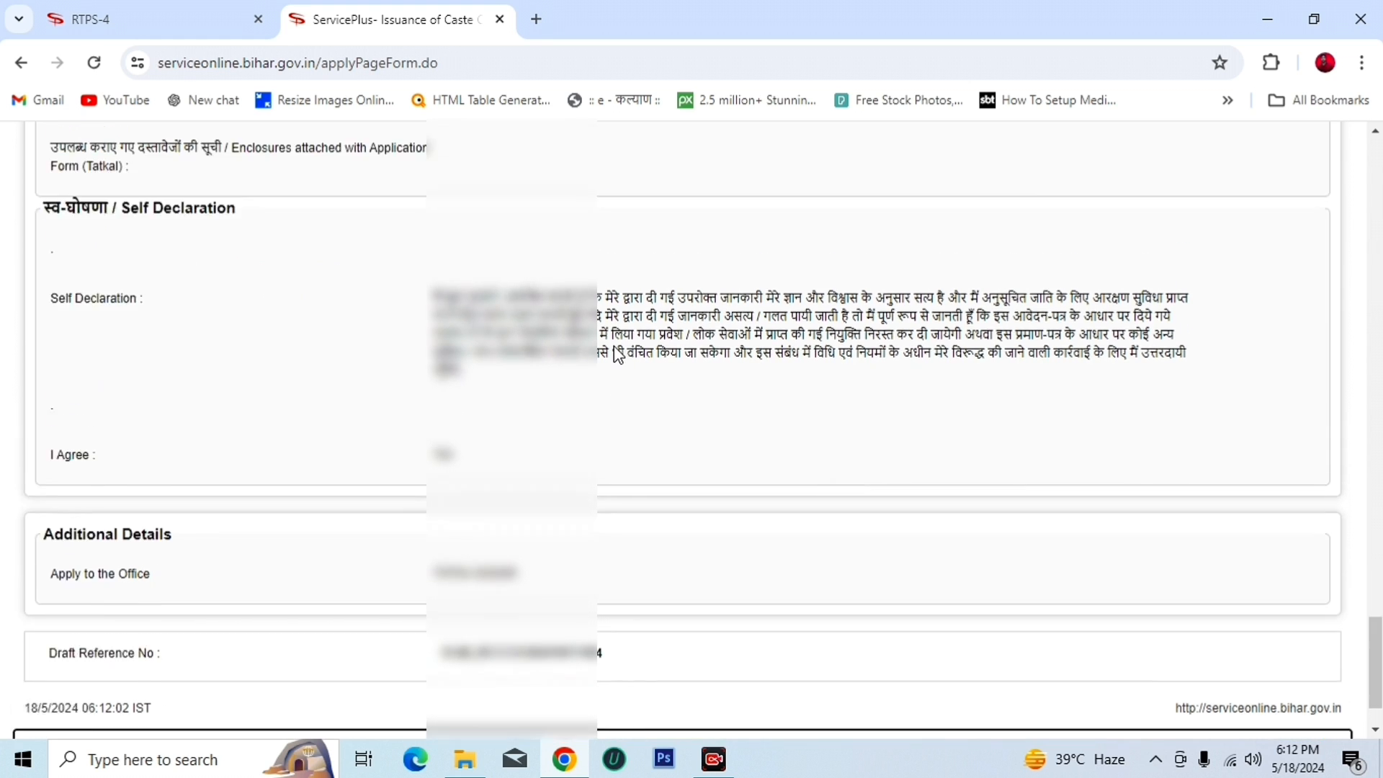
scroll(555, 396, up, 15)
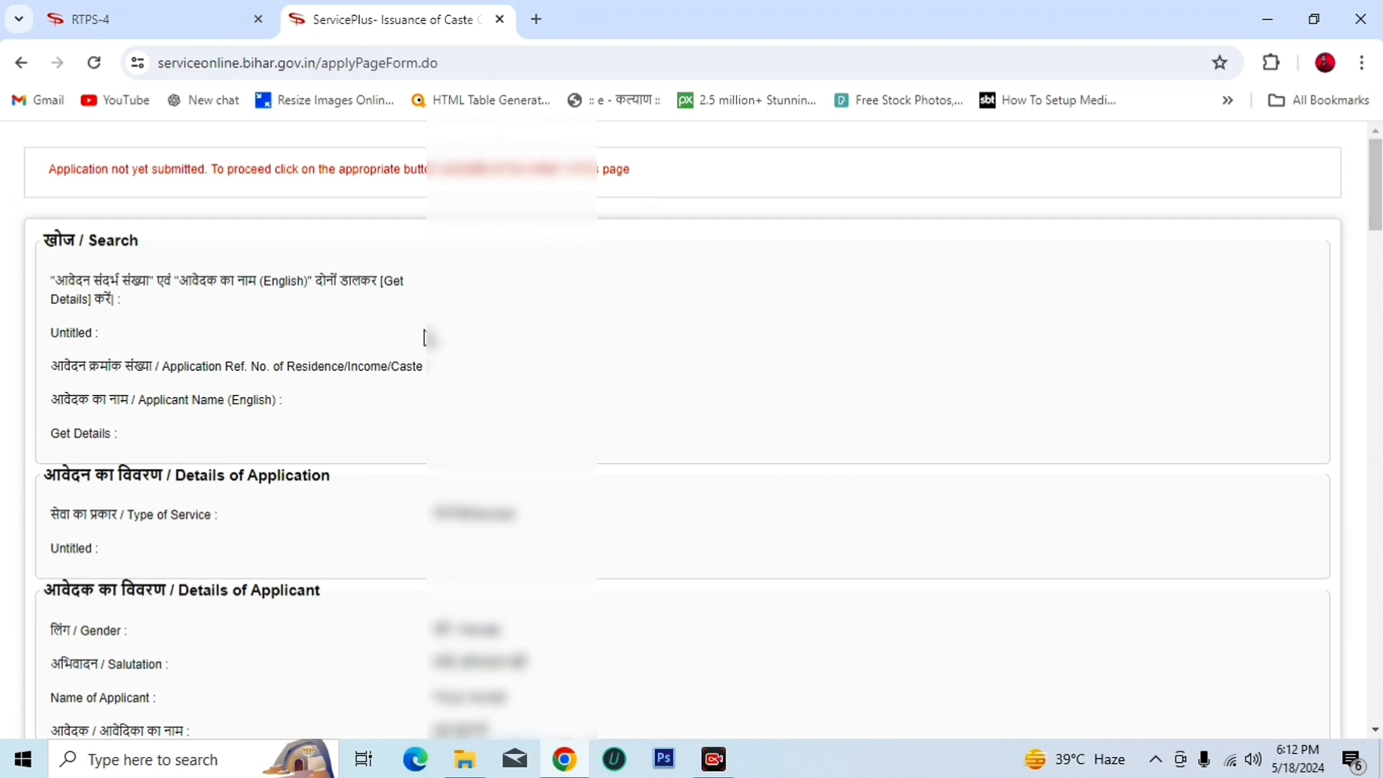
scroll(454, 331, down, 6)
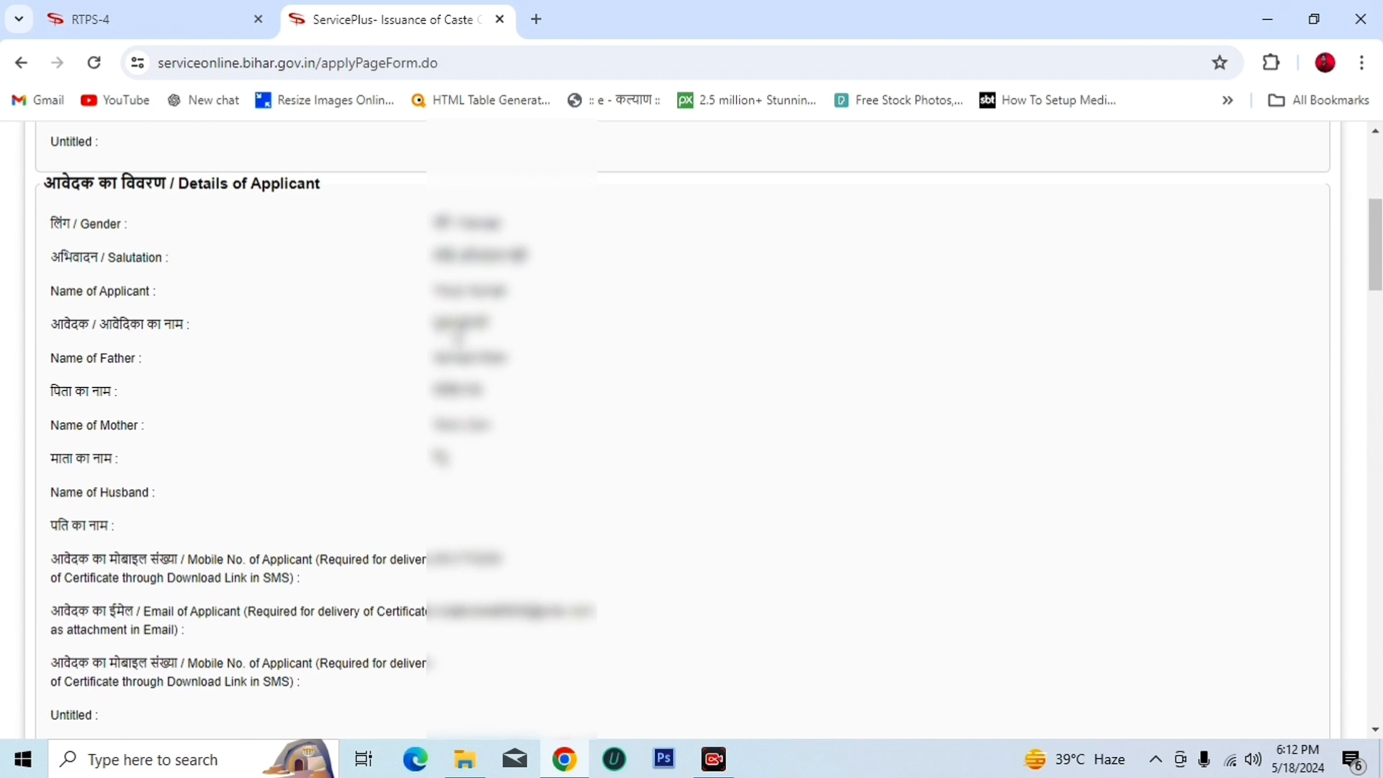
scroll(453, 333, down, 5)
scroll(457, 339, down, 10)
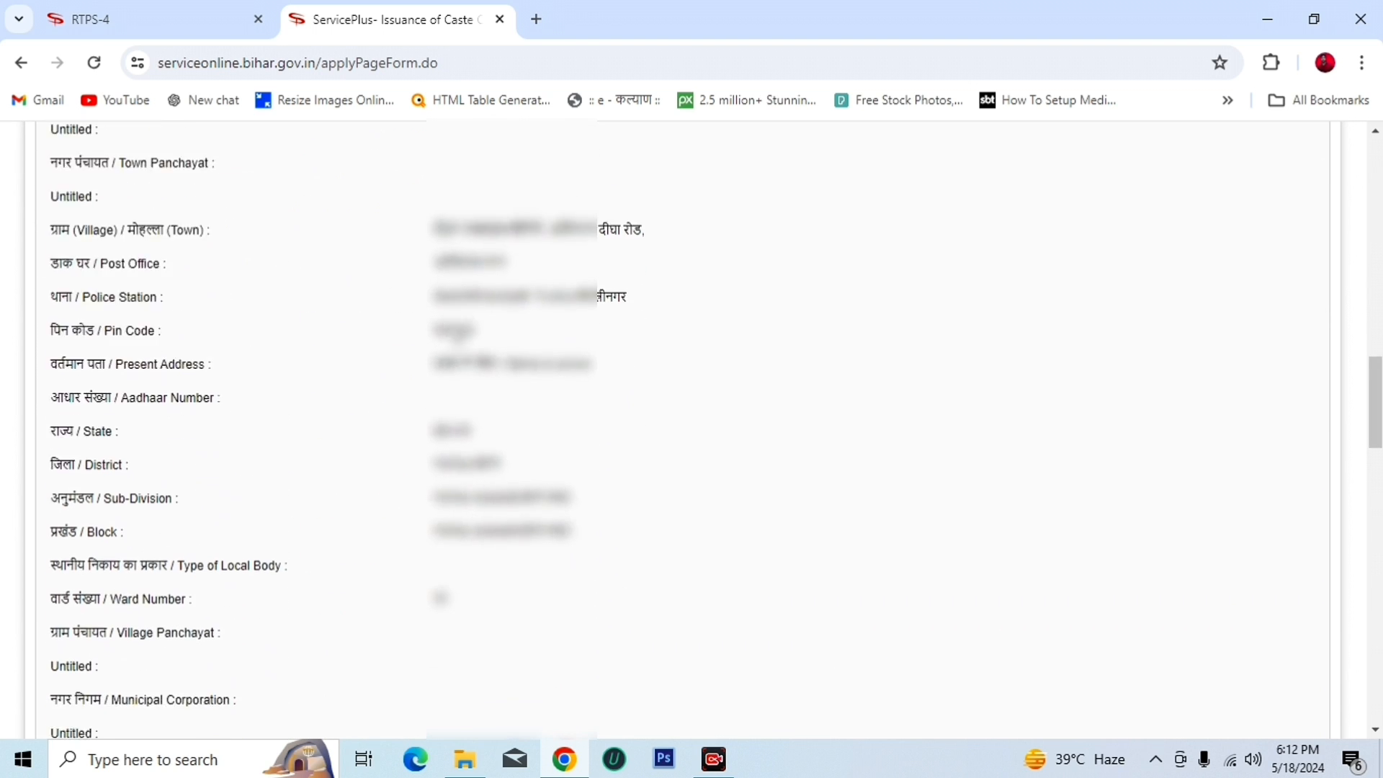
scroll(494, 311, down, 4)
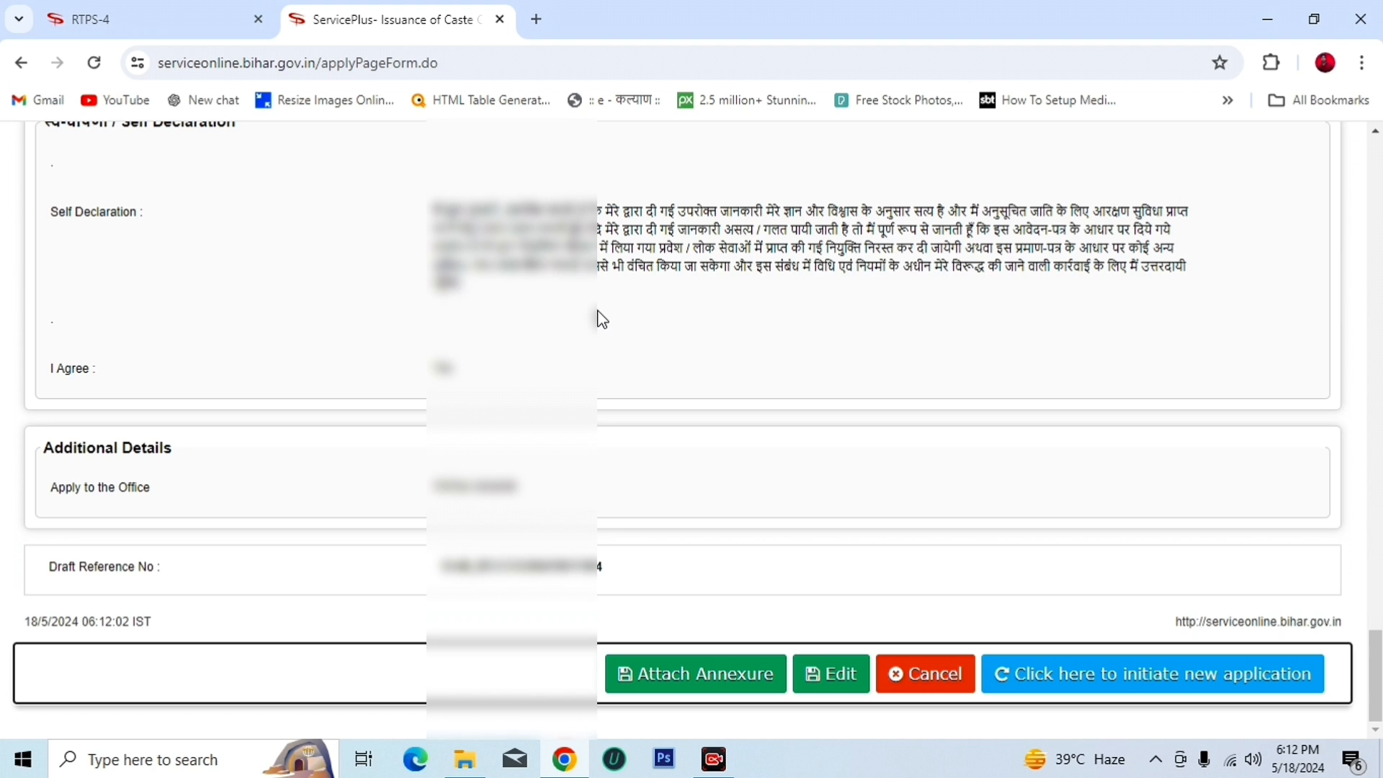
- Start attaching an annexure to the application and choose आधार कार्ड (Aadhaar card) as the enclosure document
click(702, 683)
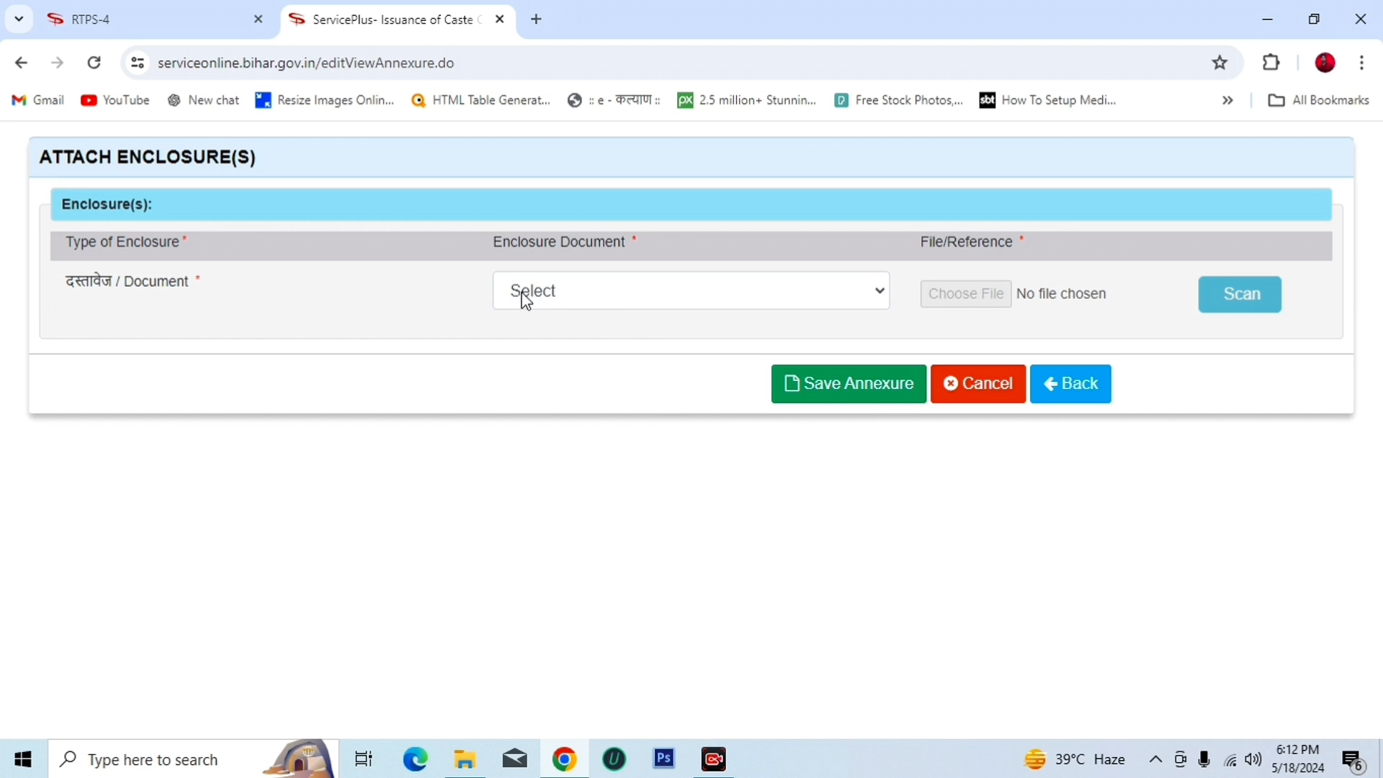
click(728, 298)
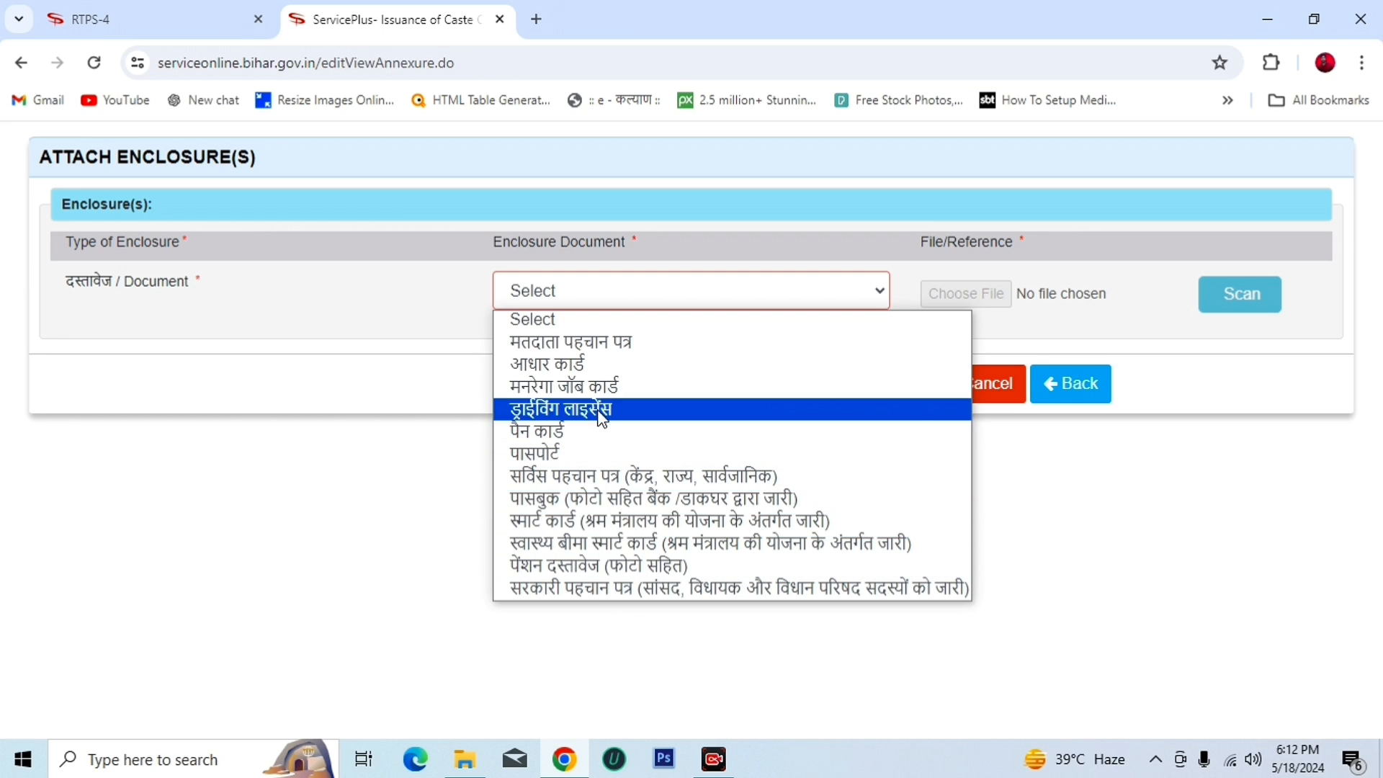
click(594, 365)
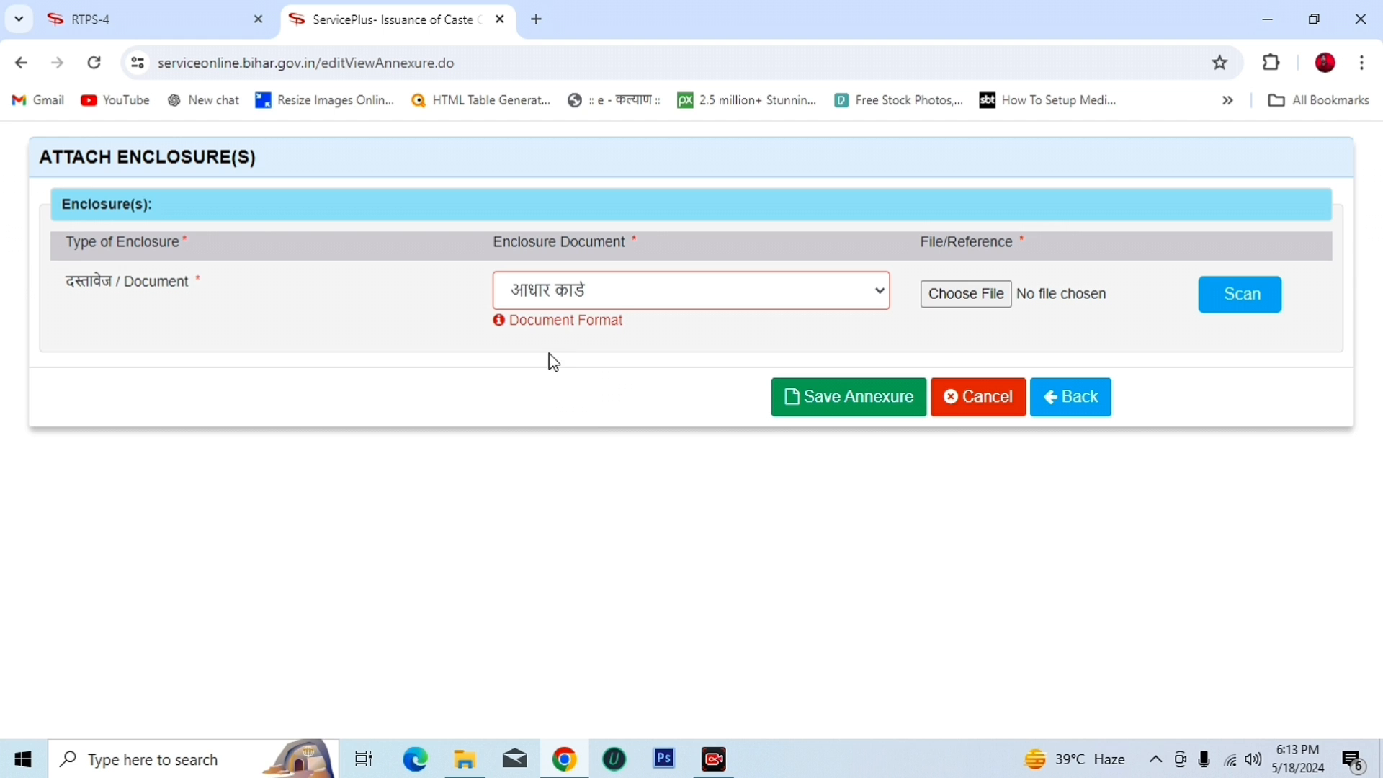
- Attach Aadhaar.pdf from the DOCUMENTS folder as the enclosure file and save the annexure
mouse_move(548, 324)
click(979, 296)
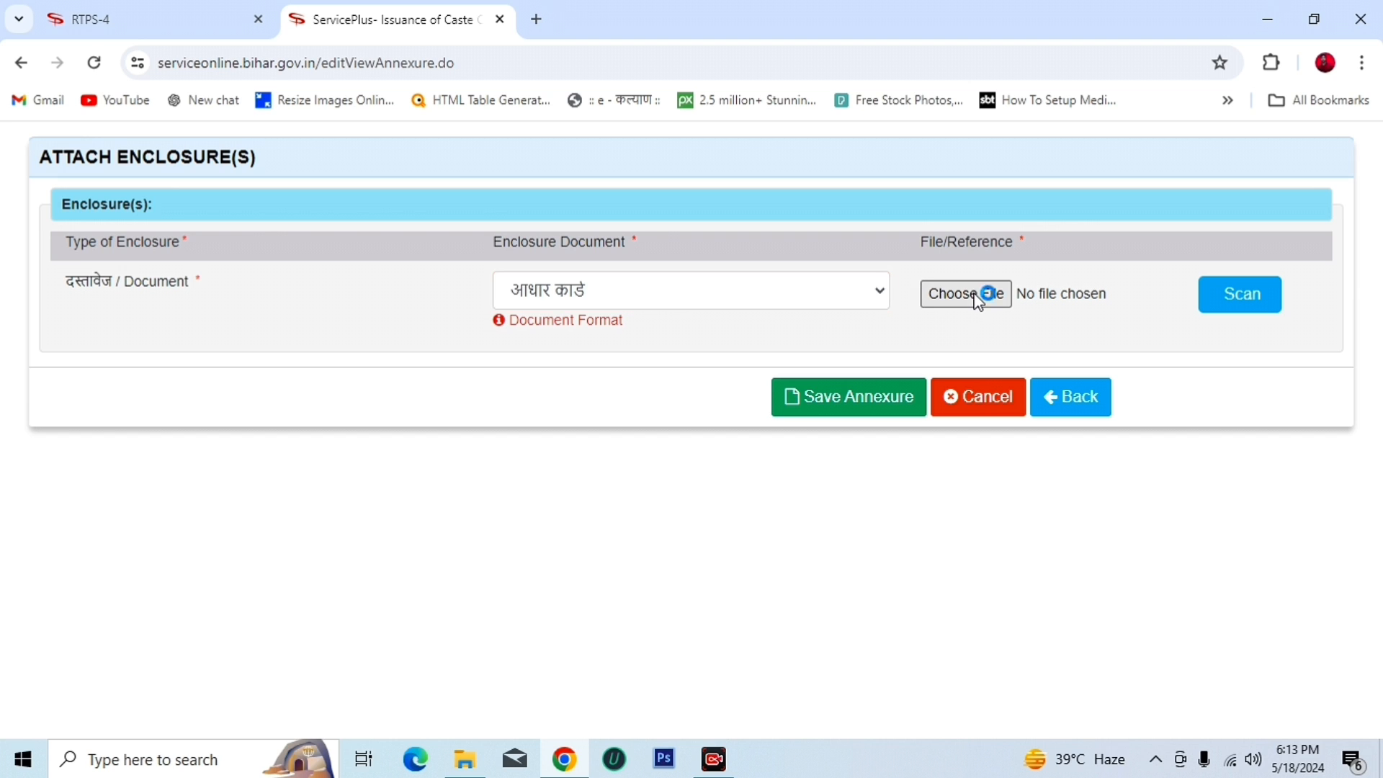
click(238, 172)
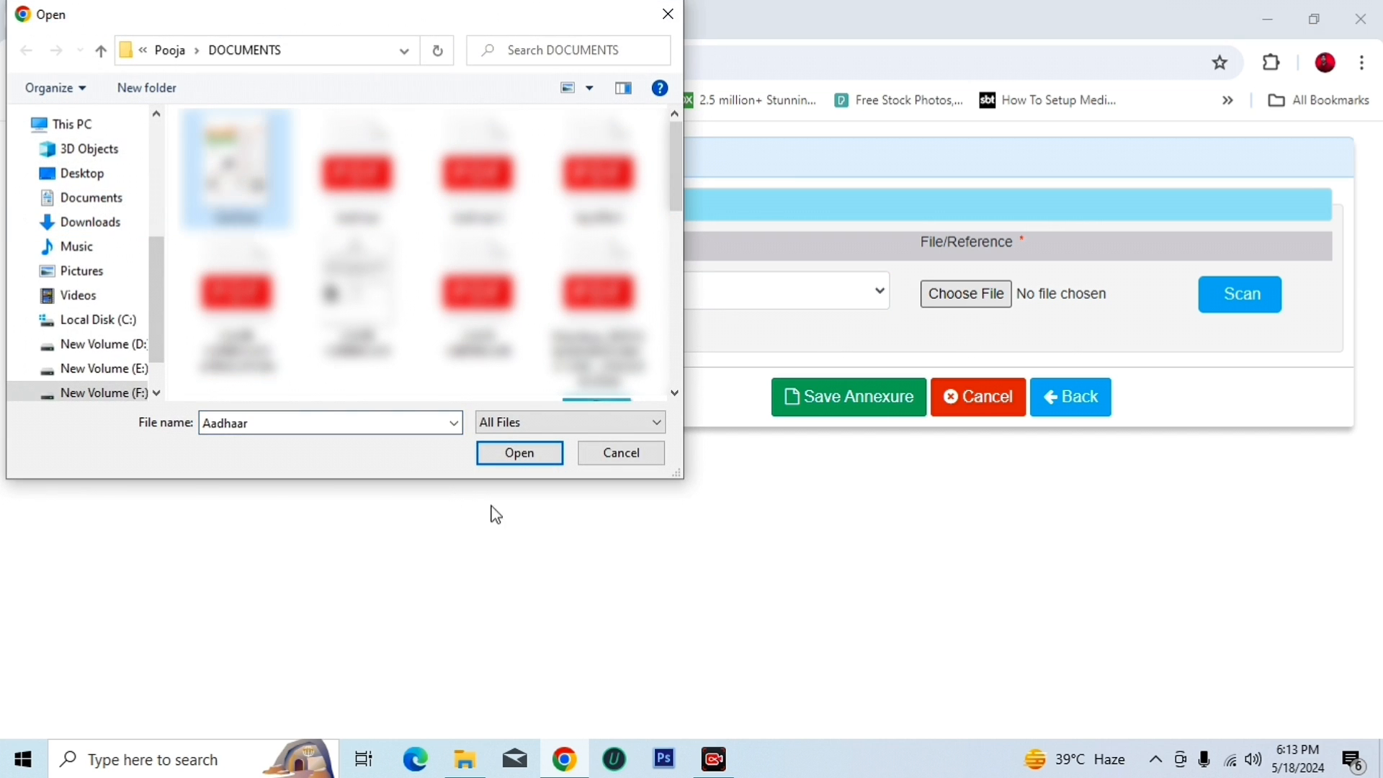
click(516, 450)
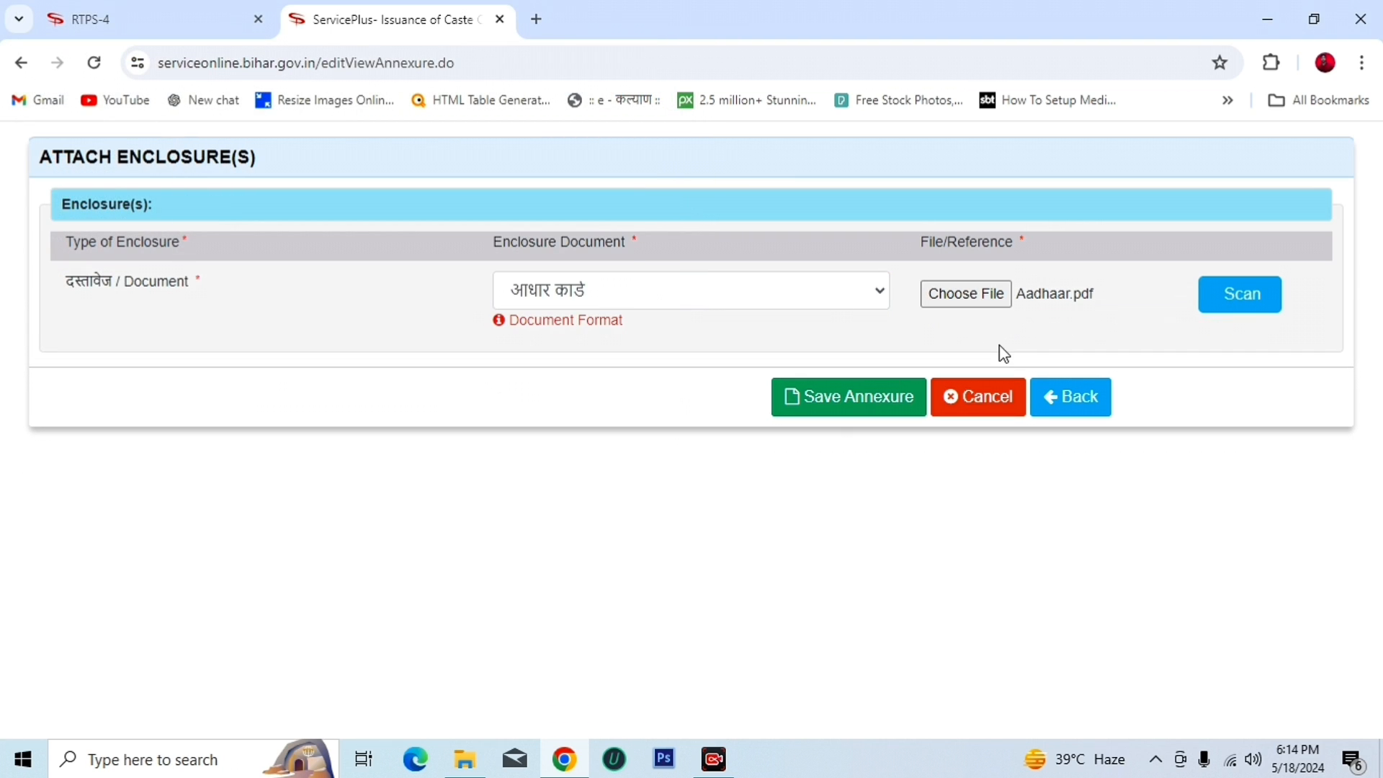
click(857, 406)
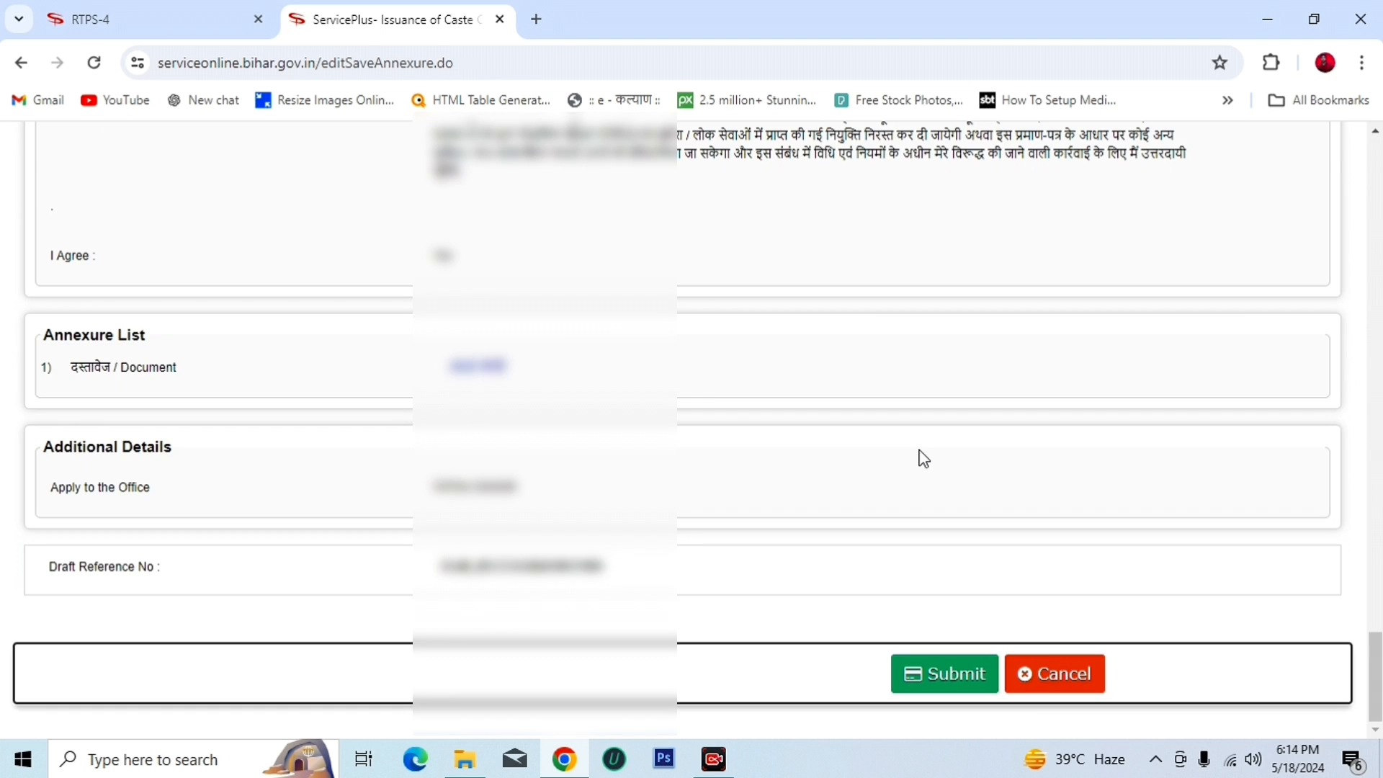
- Recheck the application details and the attached annexure in the preview, and submit the caste certificate application
scroll(917, 461, up, 15)
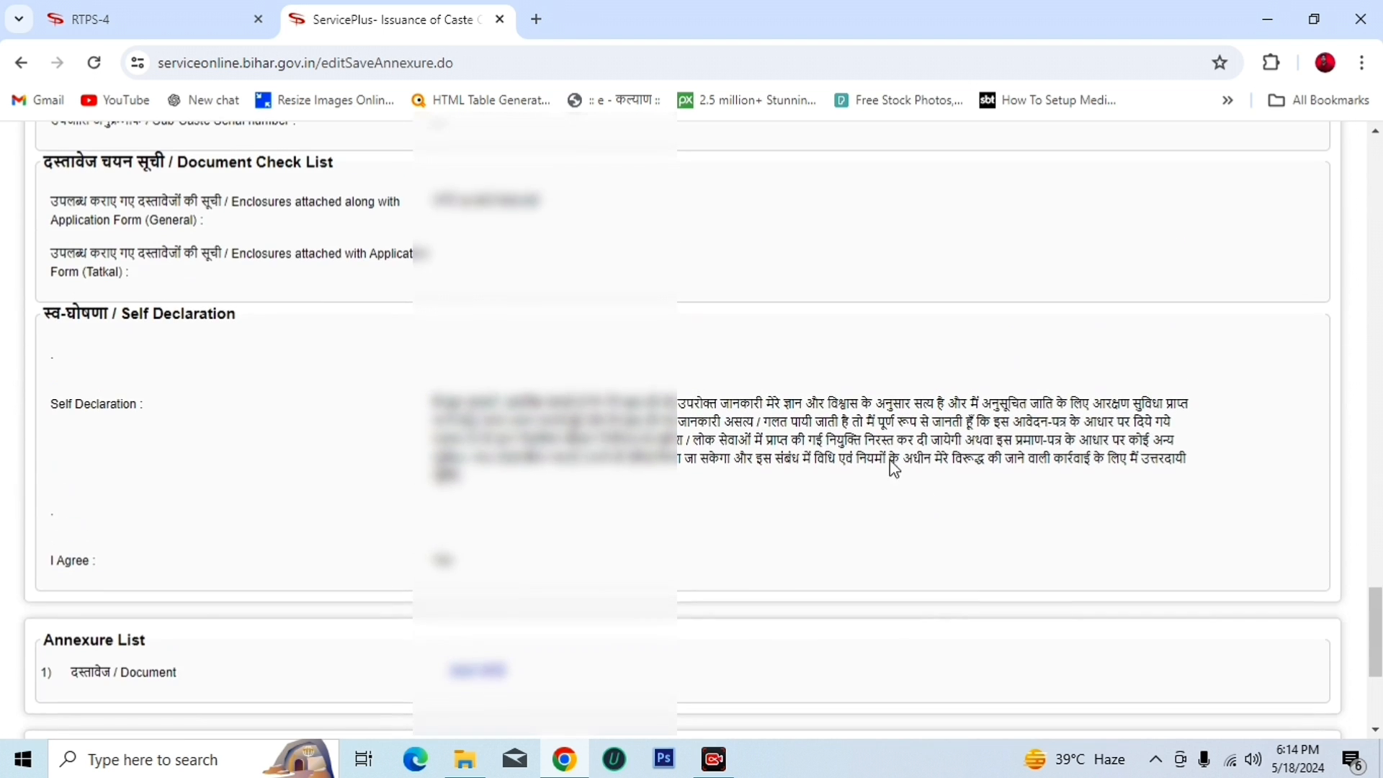
scroll(852, 494, up, 15)
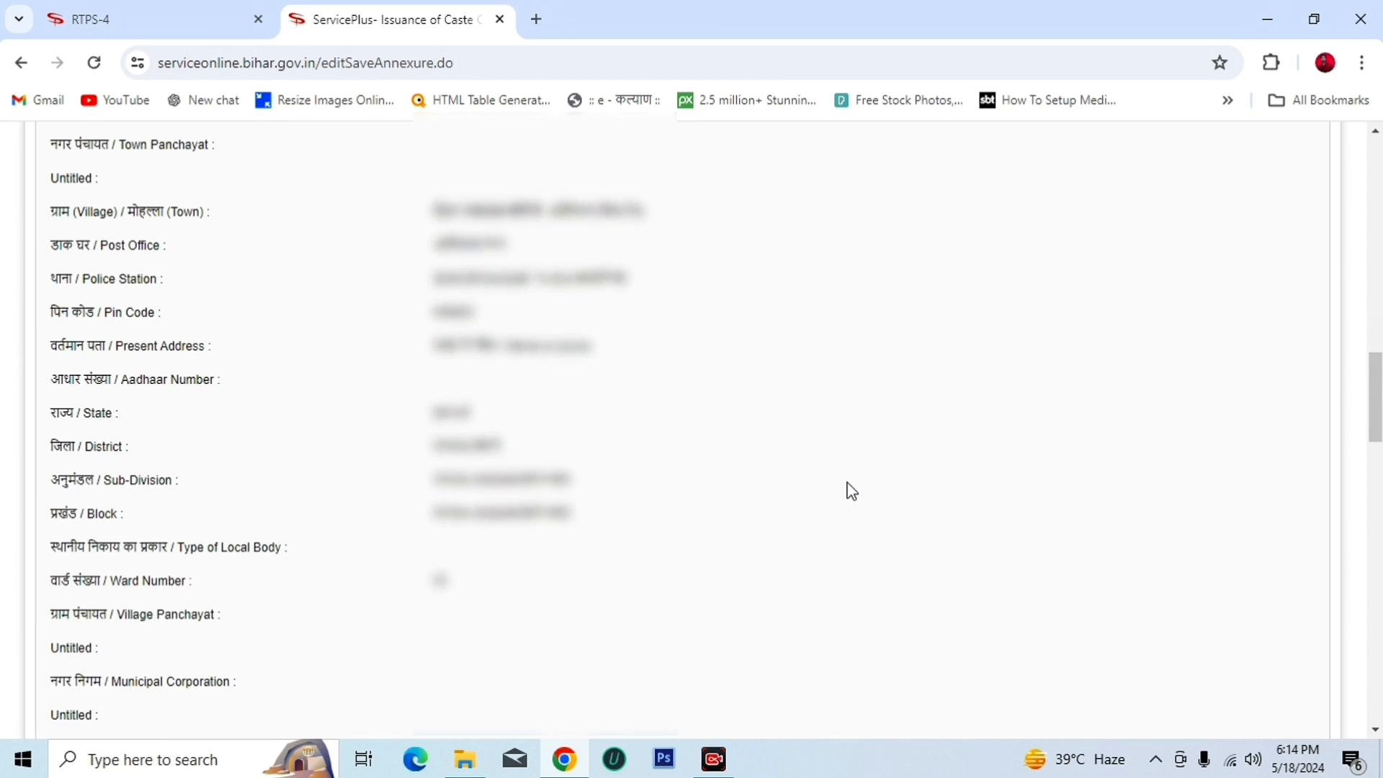
scroll(852, 491, up, 4)
scroll(849, 488, down, 20)
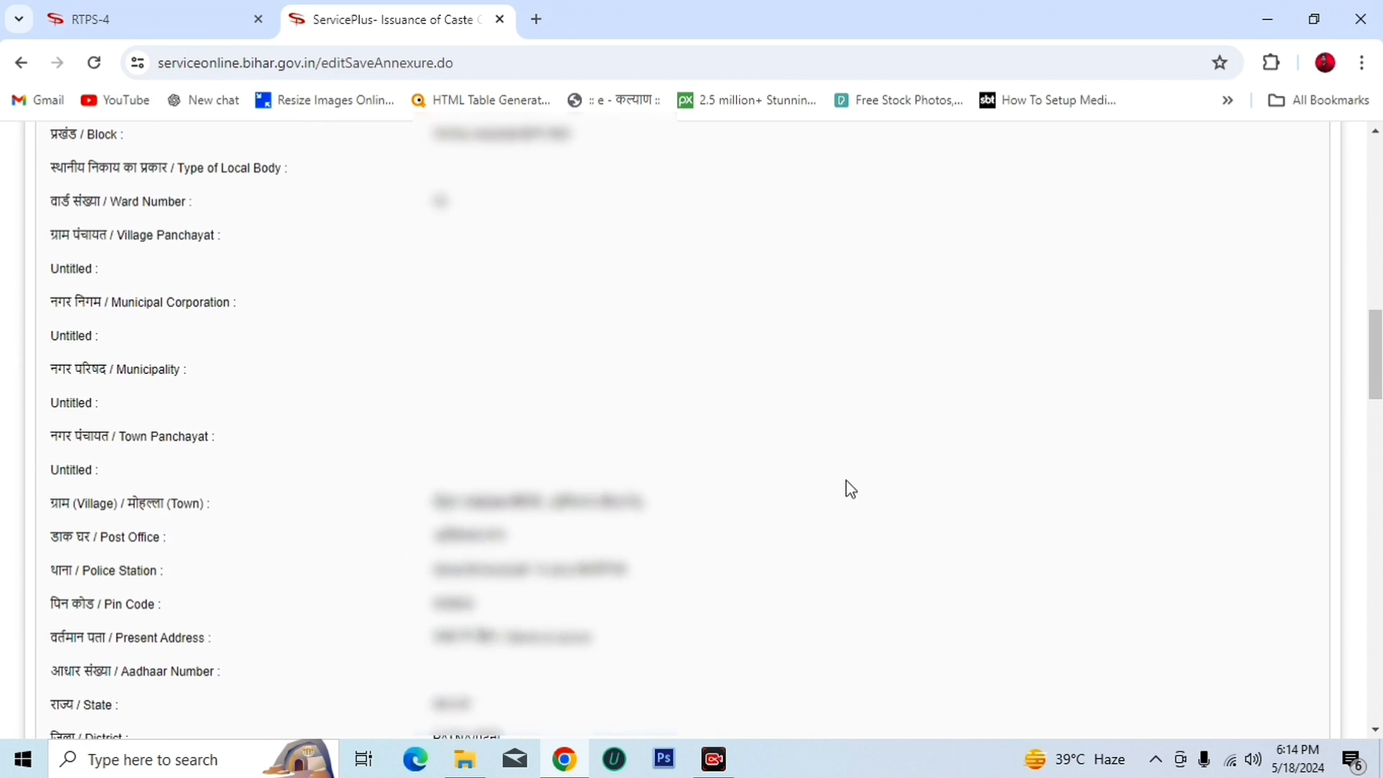
scroll(860, 446, down, 7)
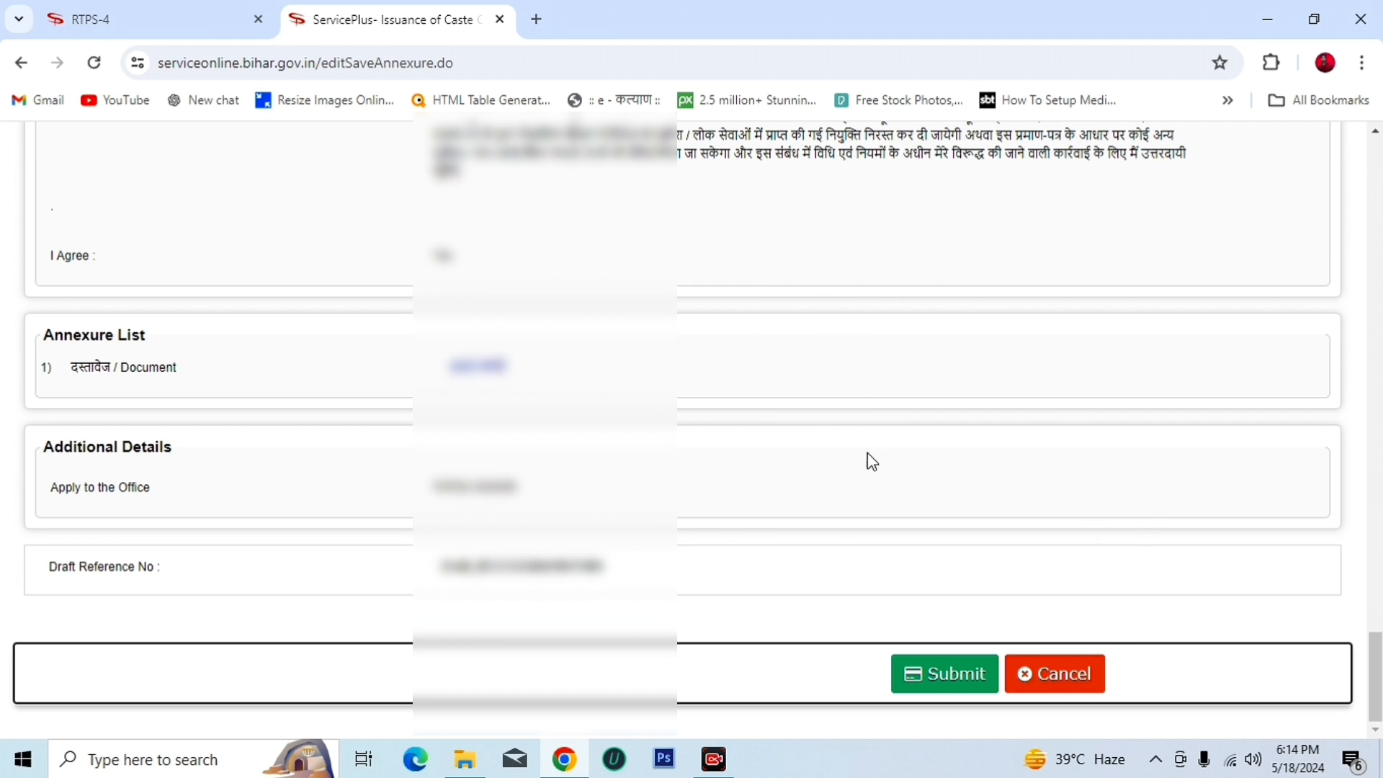
click(948, 688)
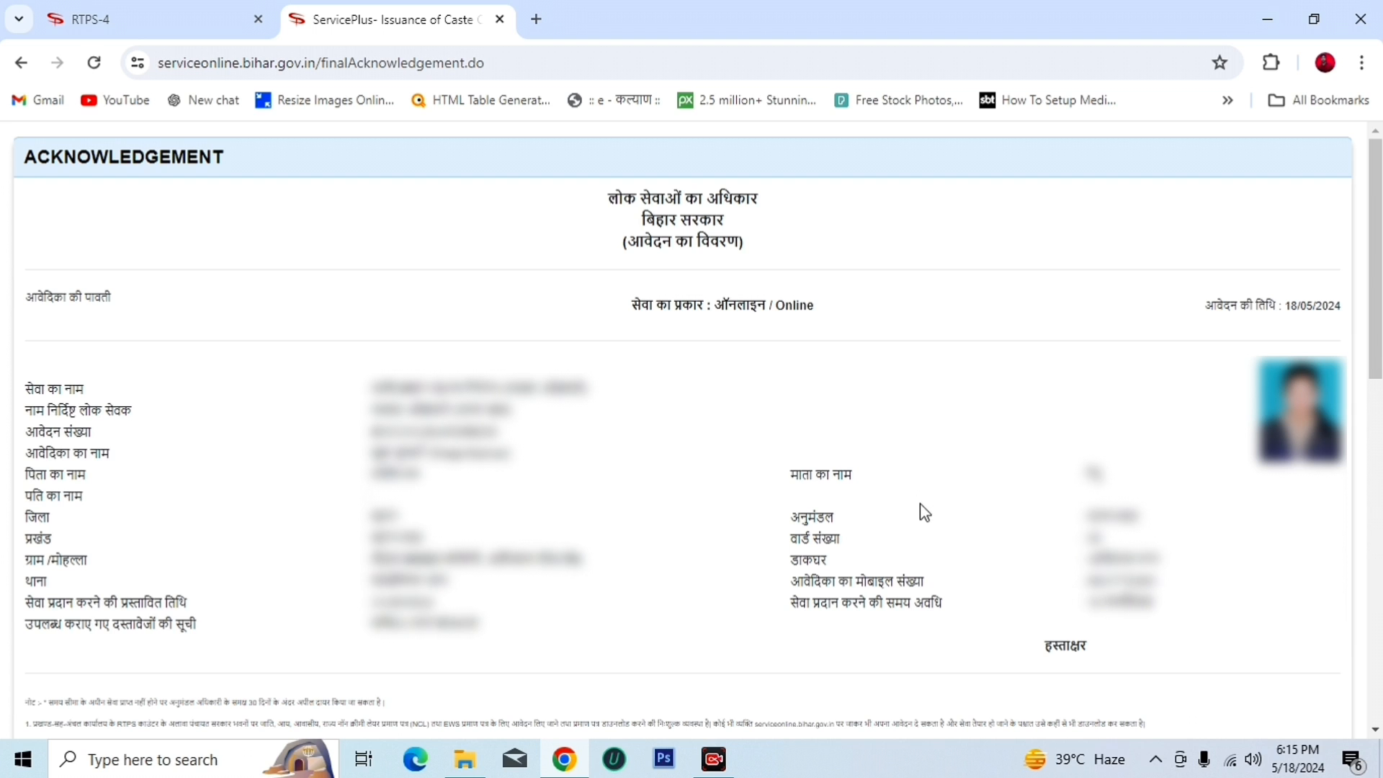
- Export the application acknowledgement as a PDF file and save it to the Desktop
scroll(924, 512, down, 10)
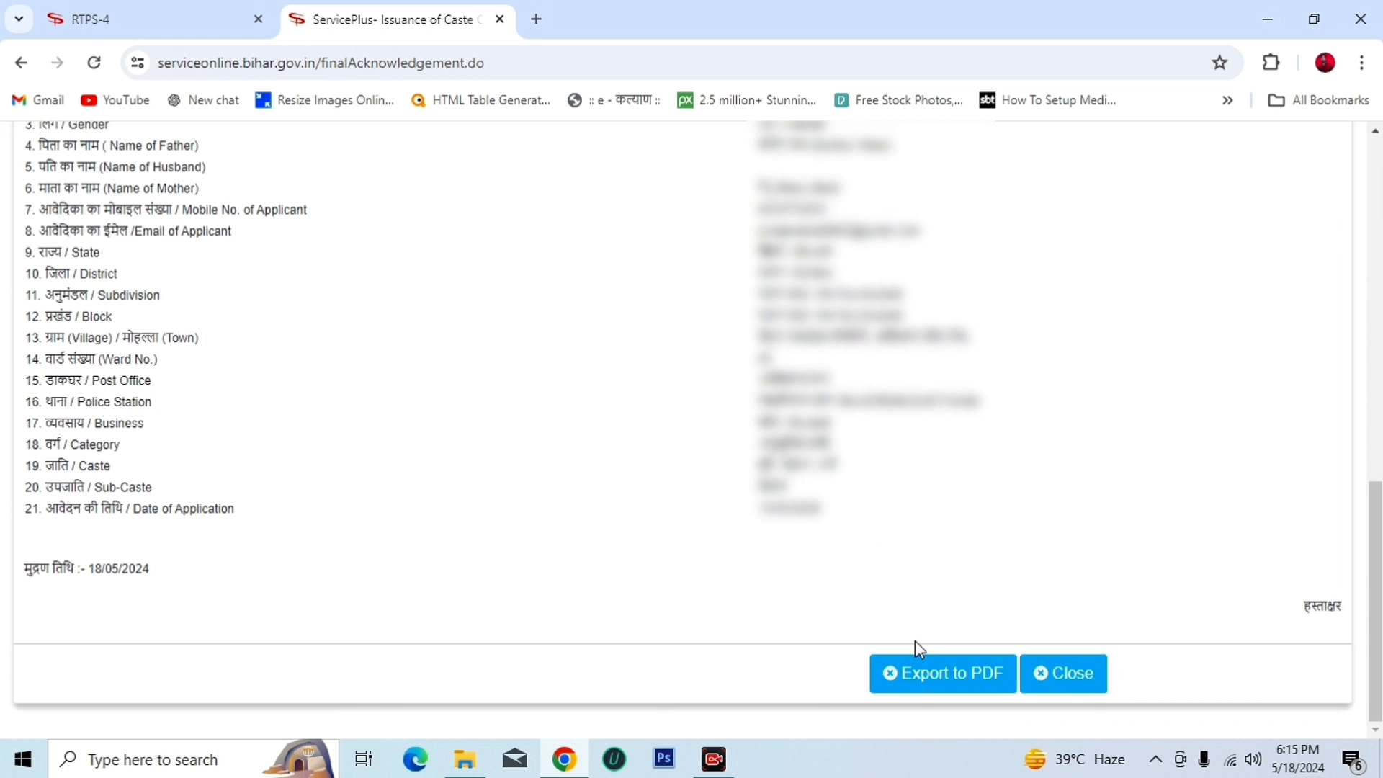
click(959, 677)
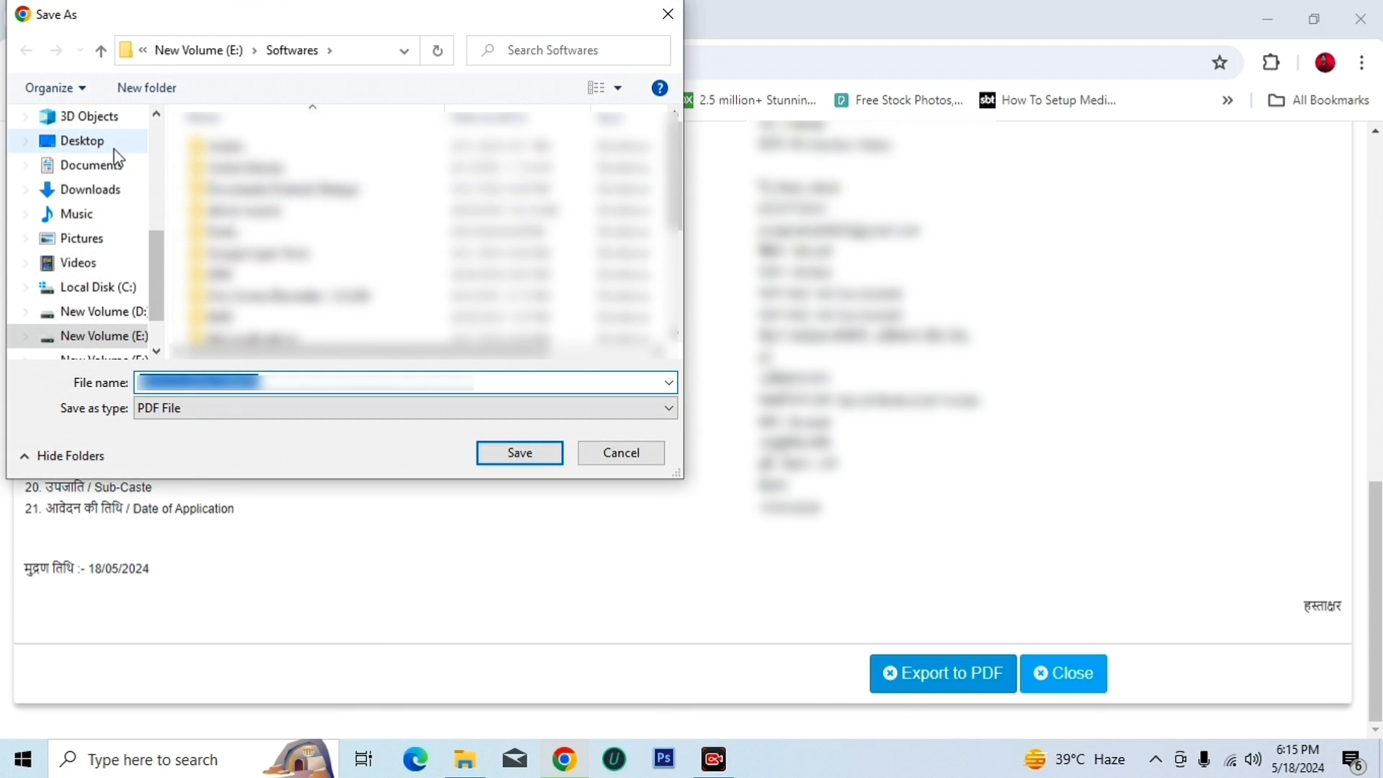
click(111, 146)
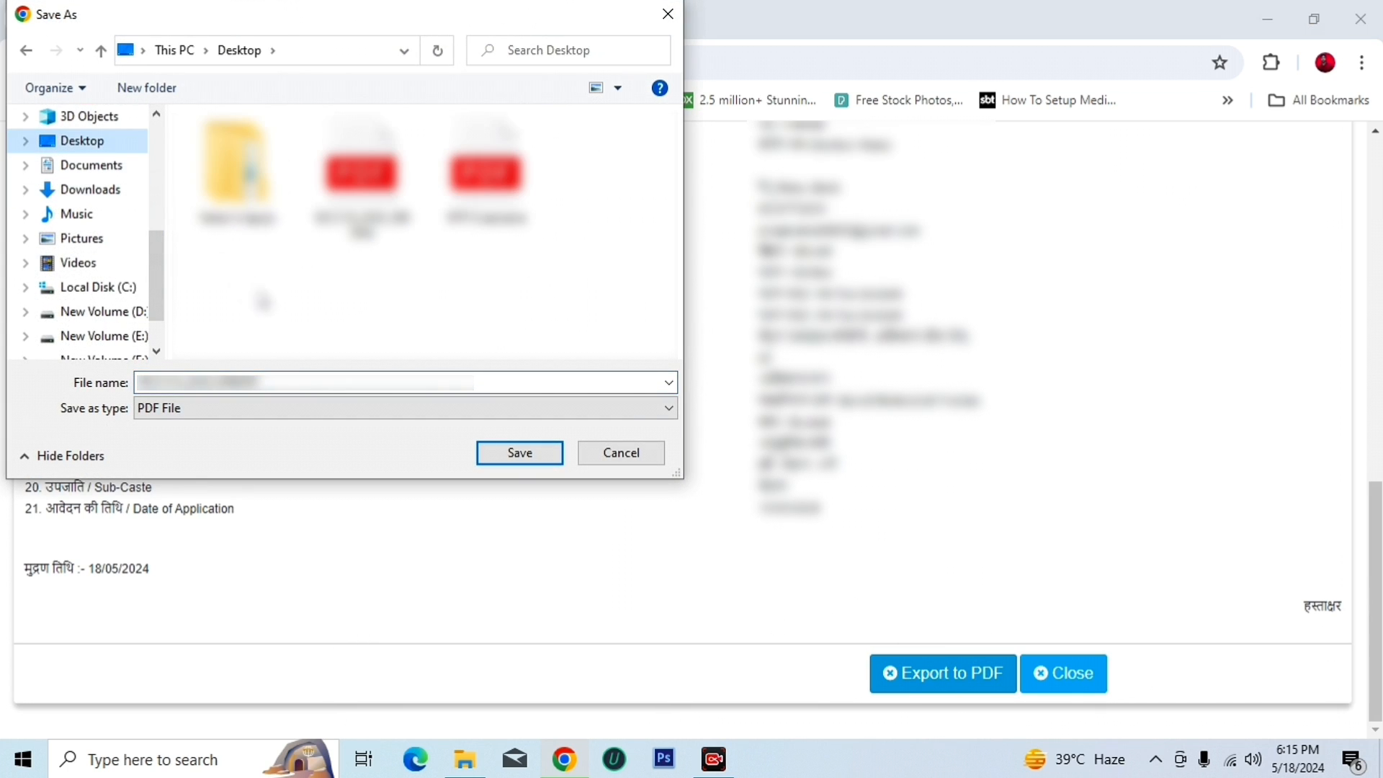
click(517, 456)
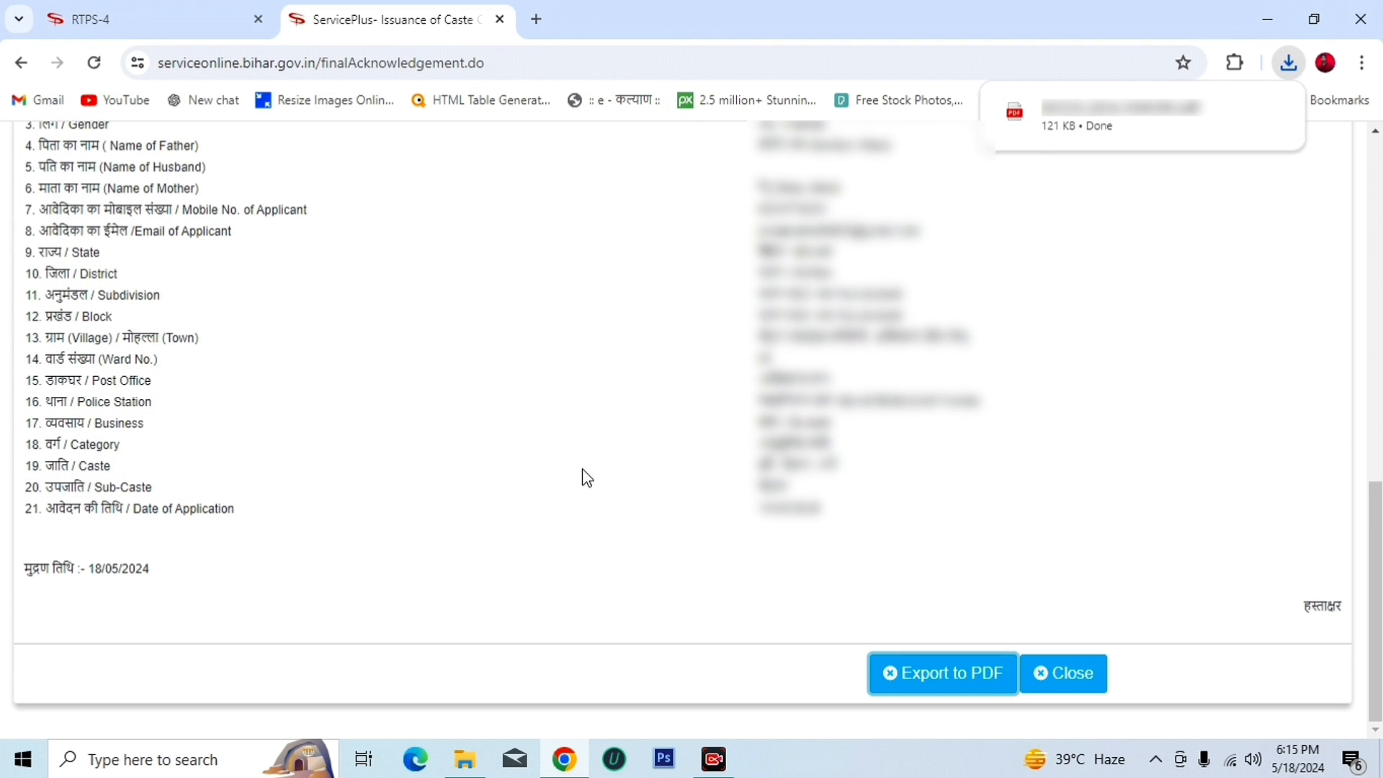